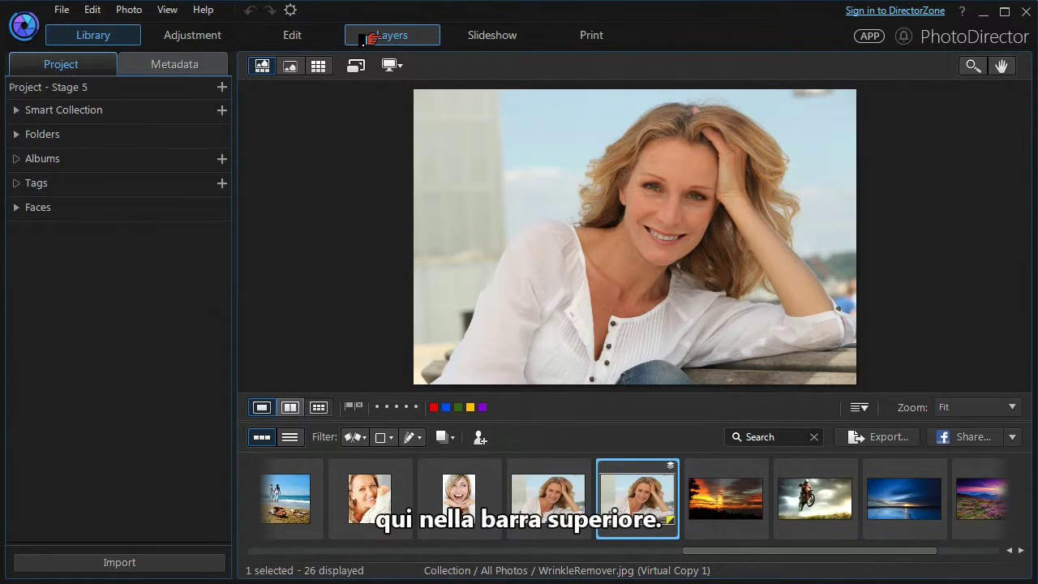
- Add Lake.jpg from Sample Pictures as a new photo layer above the Background portrait
{"action": "left_click", "coordinate": [369, 38]}
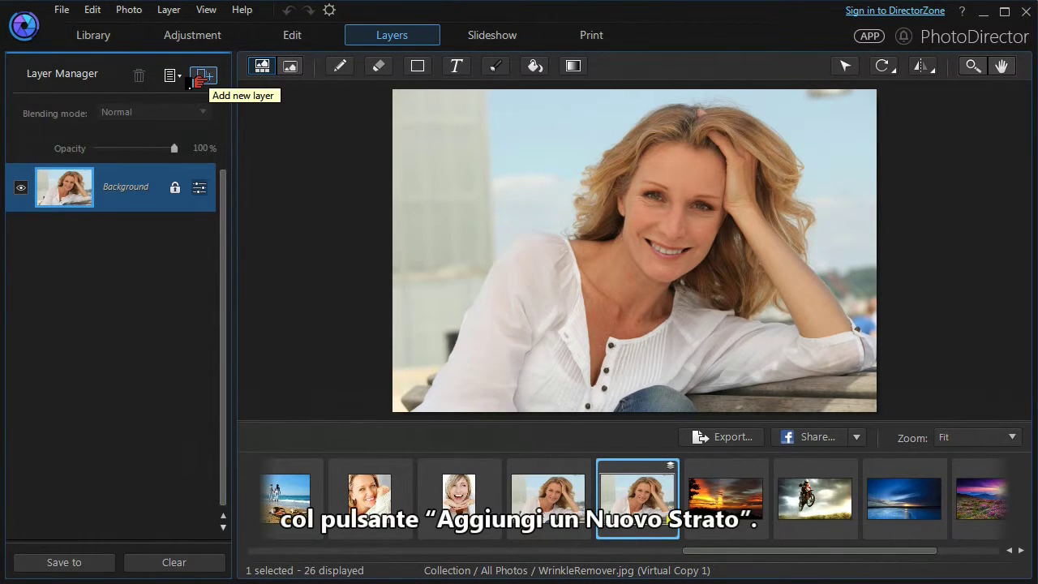
{"action": "left_click", "coordinate": [199, 81]}
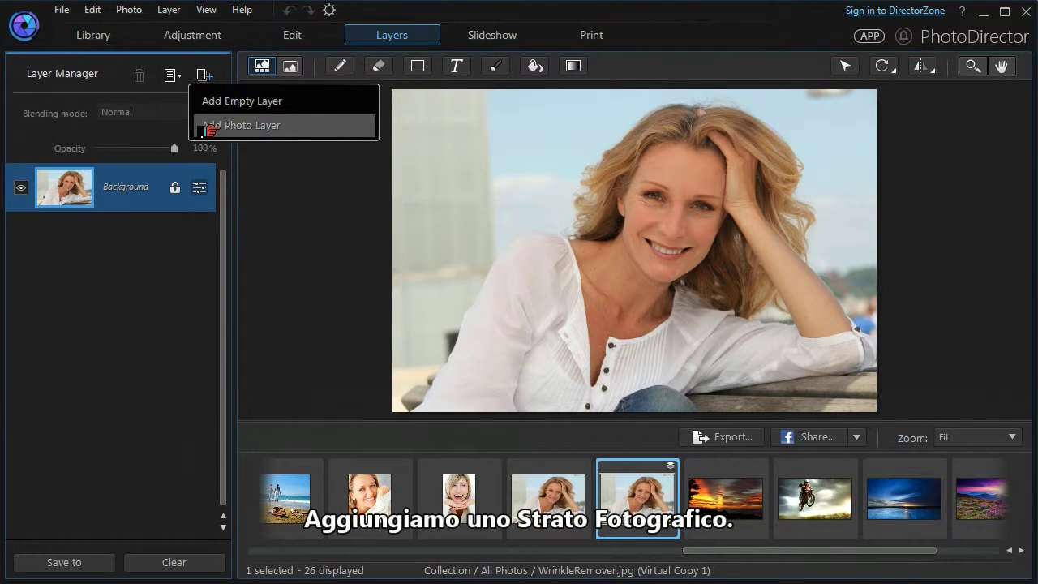
{"action": "left_click", "coordinate": [207, 126]}
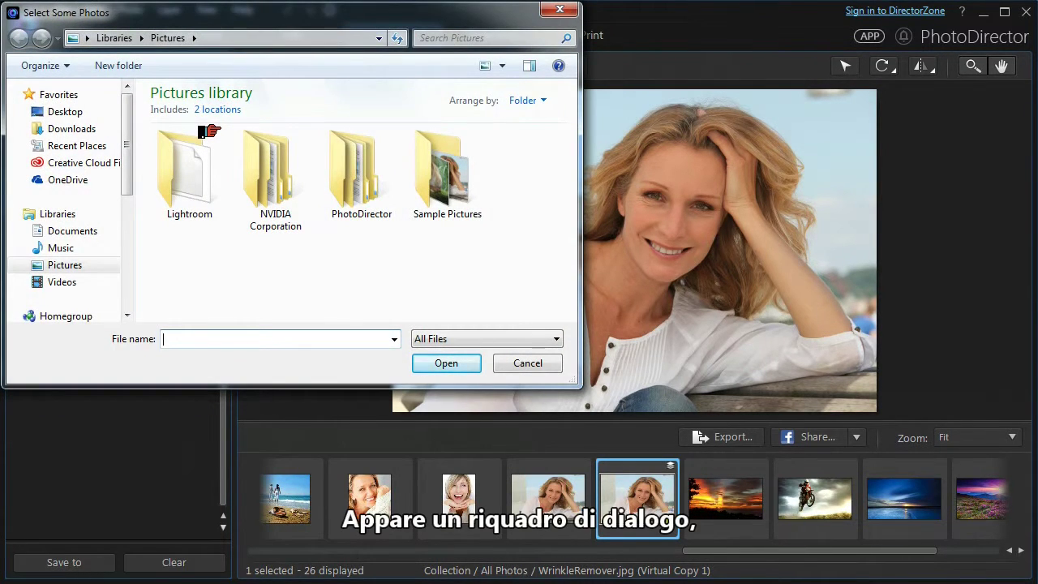
{"action": "double_click", "coordinate": [446, 172]}
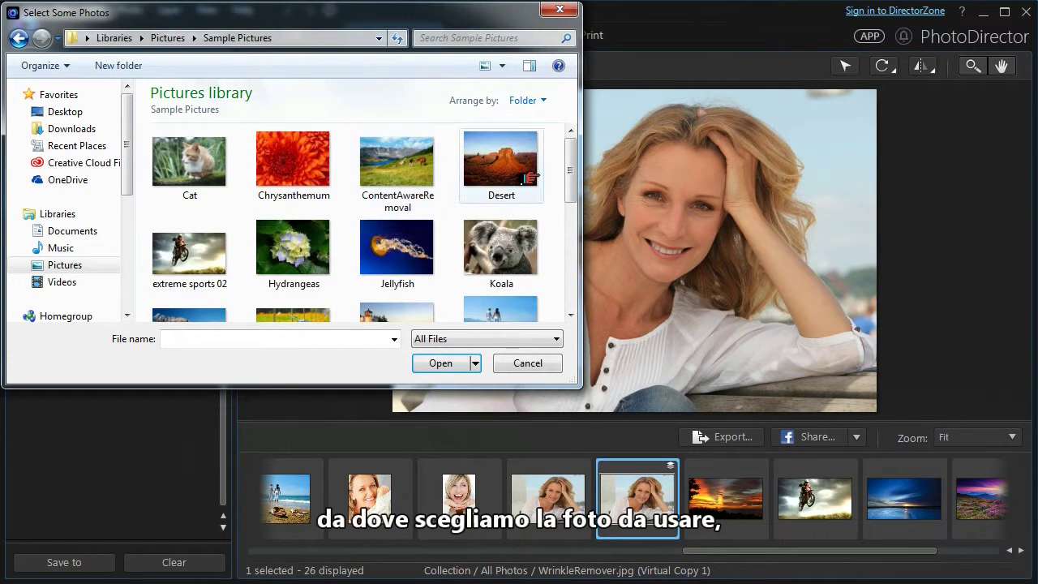
{"action": "scroll", "coordinate": [559, 180], "scroll_direction": "down", "scroll_amount": 2}
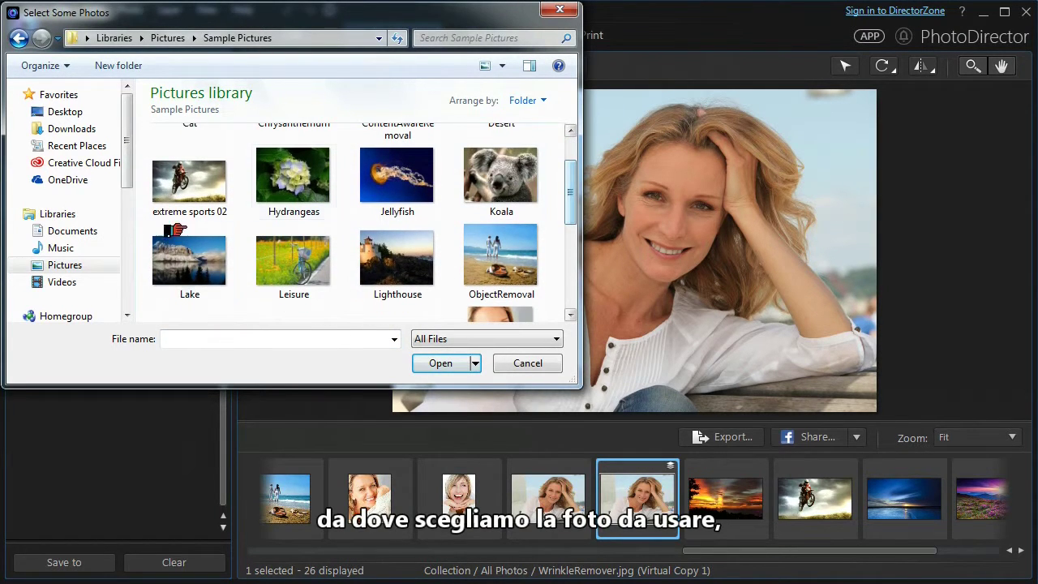
{"action": "left_click", "coordinate": [172, 256]}
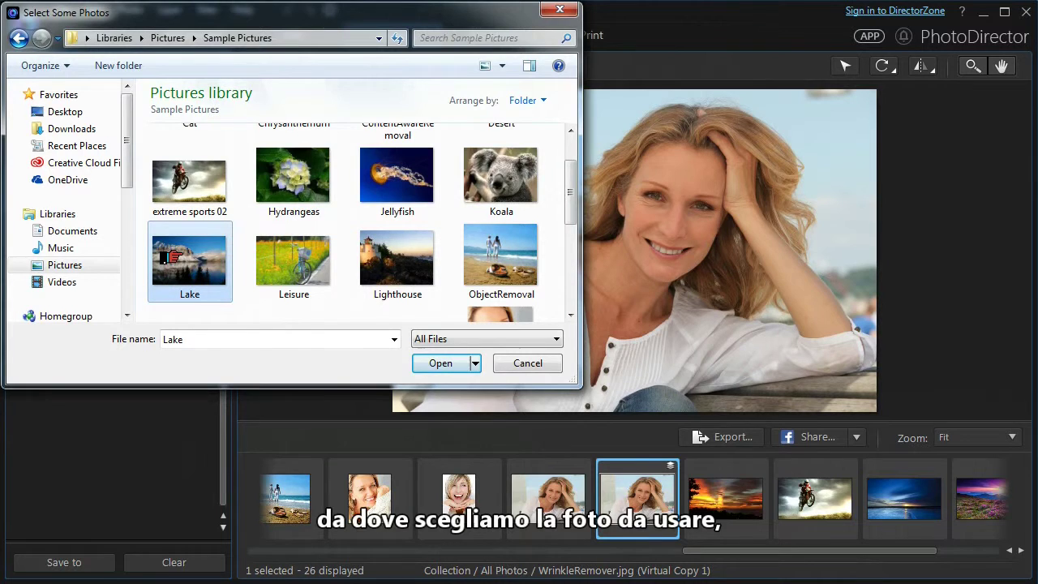
{"action": "left_click", "coordinate": [429, 362]}
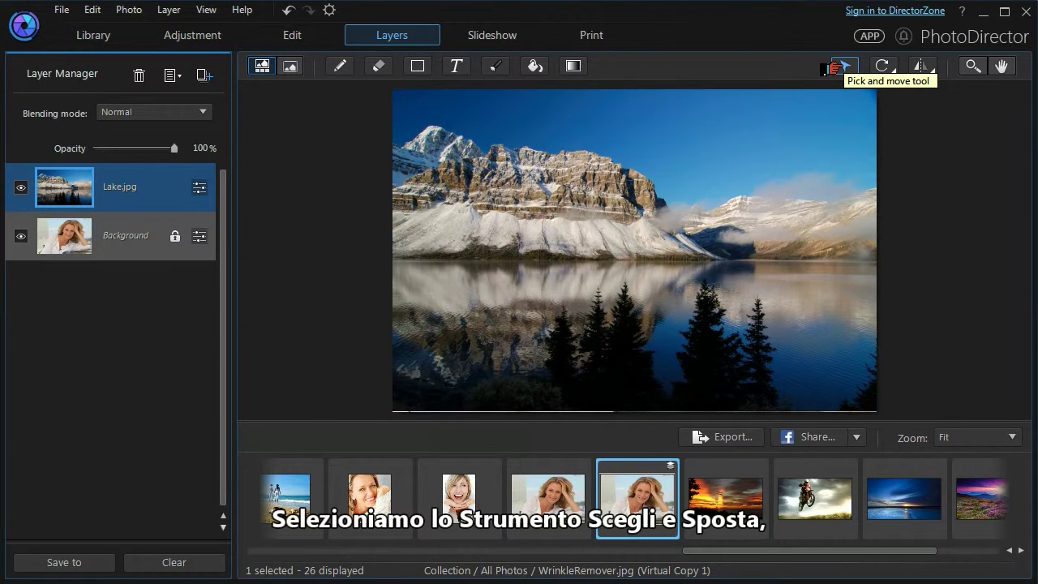
{"action": "left_click", "coordinate": [843, 67]}
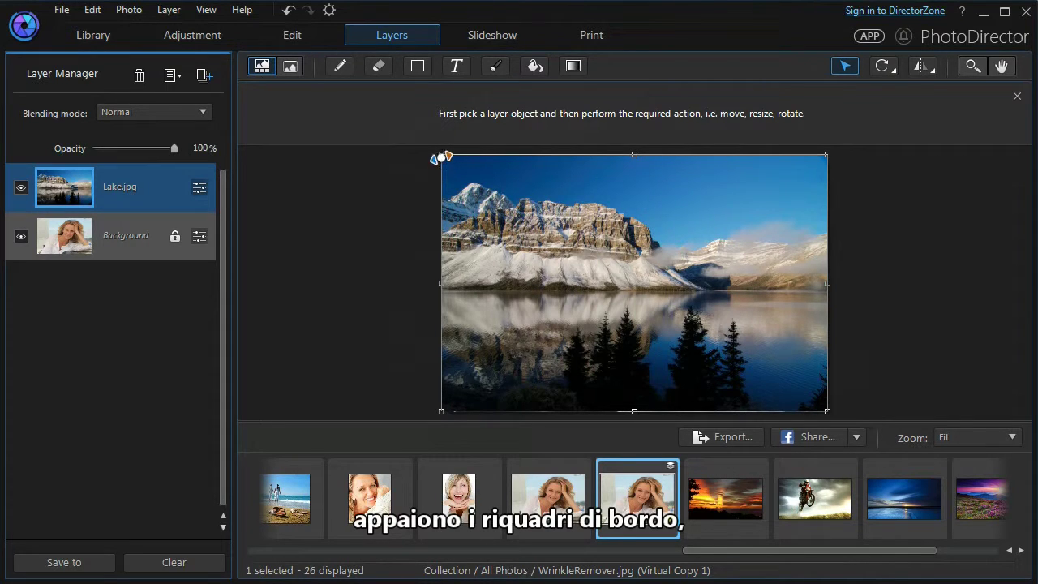
- Stretch the Lake layer over the whole portrait and set its opacity to 24%
{"action": "left_click_drag", "start_coordinate": [442, 155], "coordinate": [432, 156]}
{"action": "left_click_drag", "start_coordinate": [583, 238], "coordinate": [584, 239]}
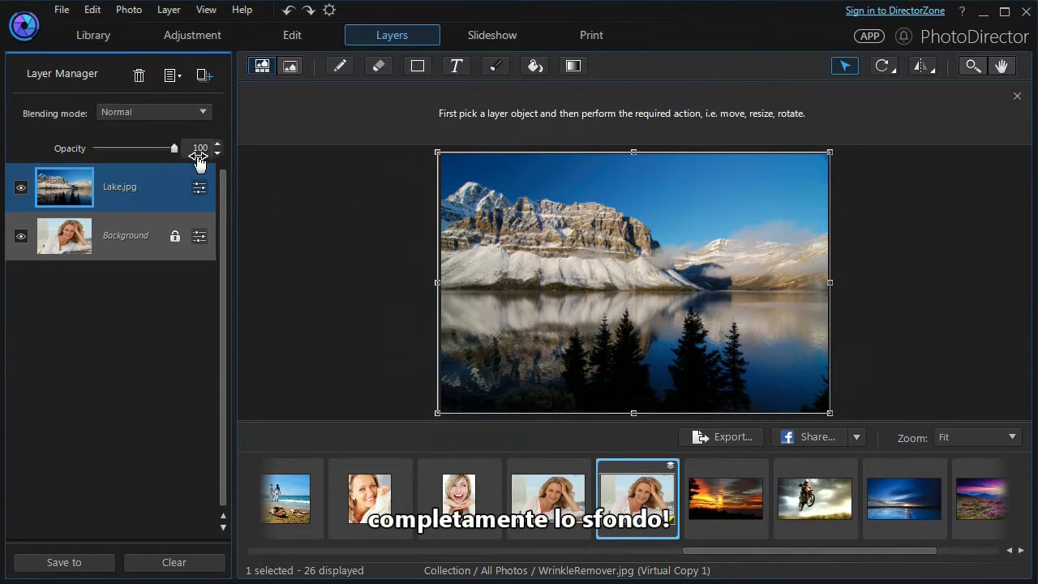
{"action": "left_click_drag", "start_coordinate": [170, 150], "coordinate": [101, 157]}
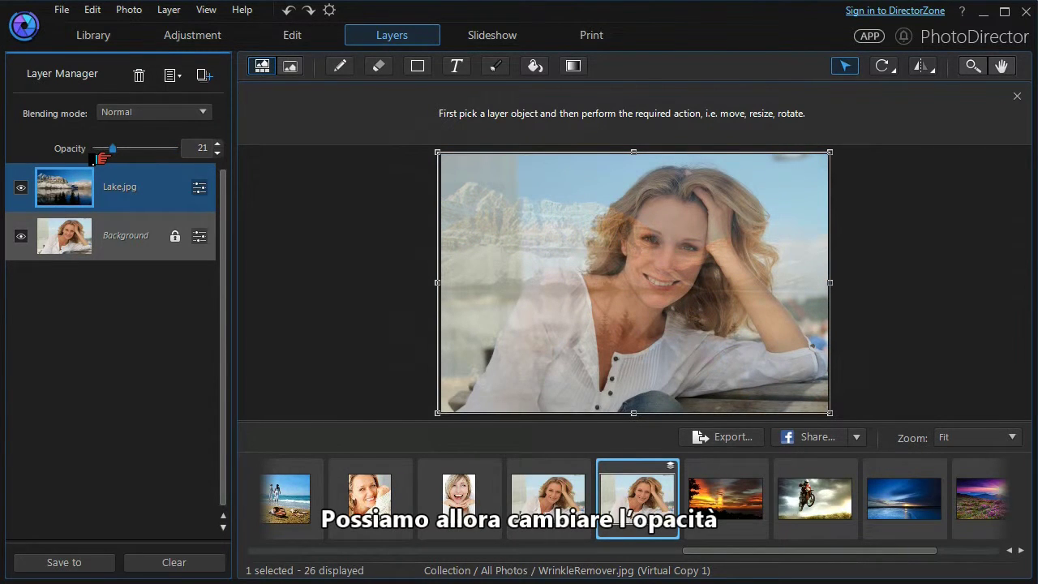
{"action": "left_click_drag", "start_coordinate": [101, 158], "coordinate": [103, 159]}
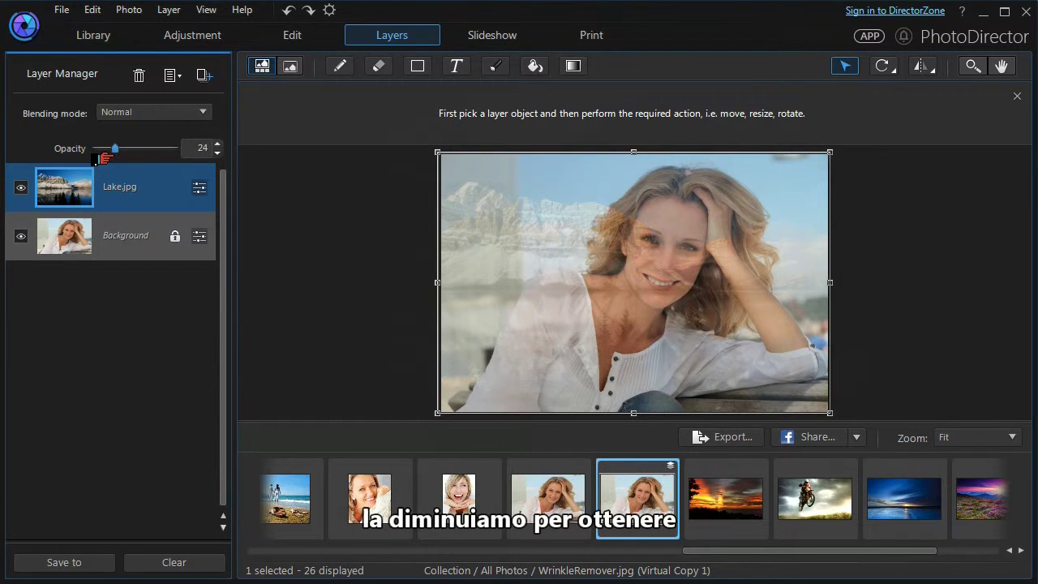
{"action": "left_click", "coordinate": [193, 191]}
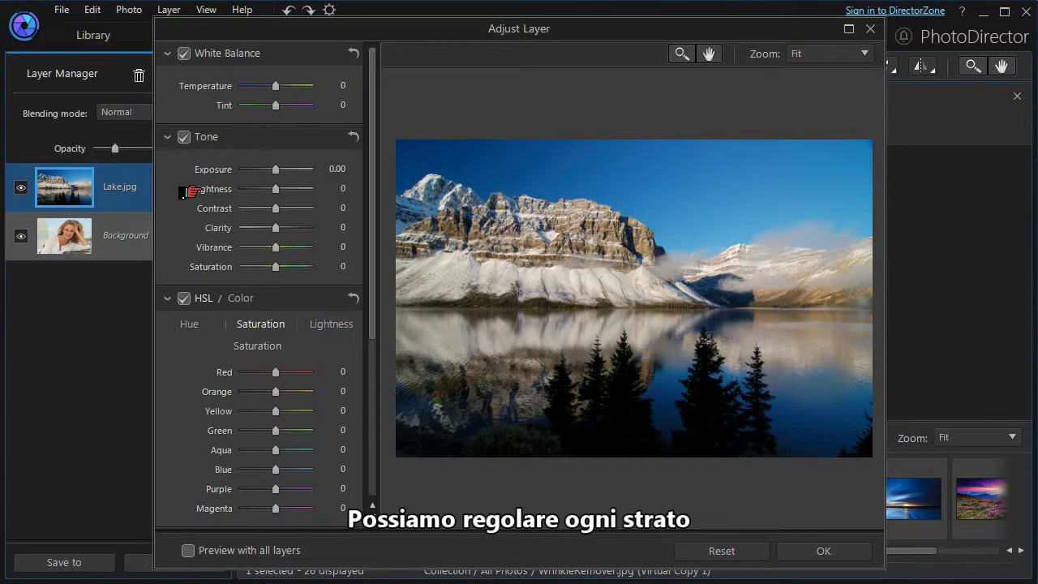
{"action": "left_click_drag", "start_coordinate": [363, 197], "coordinate": [363, 174]}
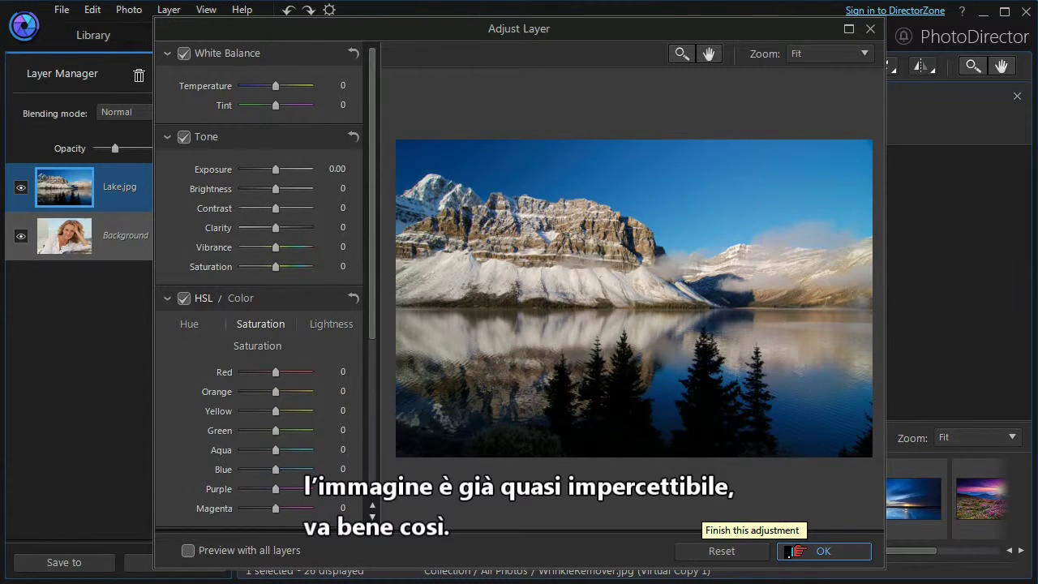
{"action": "left_click", "coordinate": [791, 551]}
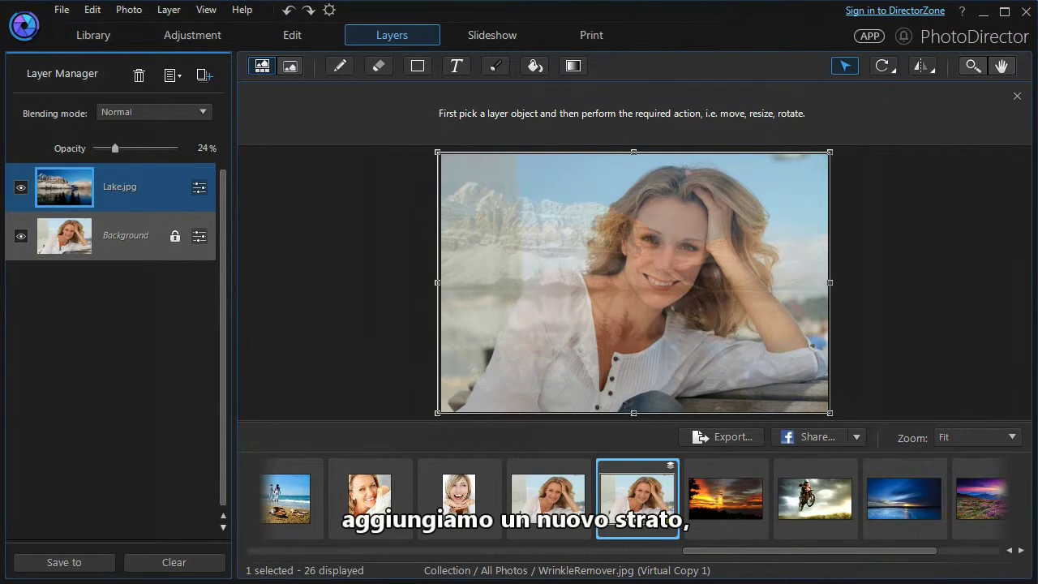
- Add an empty layer at the top and rename Layer 3 to 'Main Text'
{"action": "left_click", "coordinate": [195, 79]}
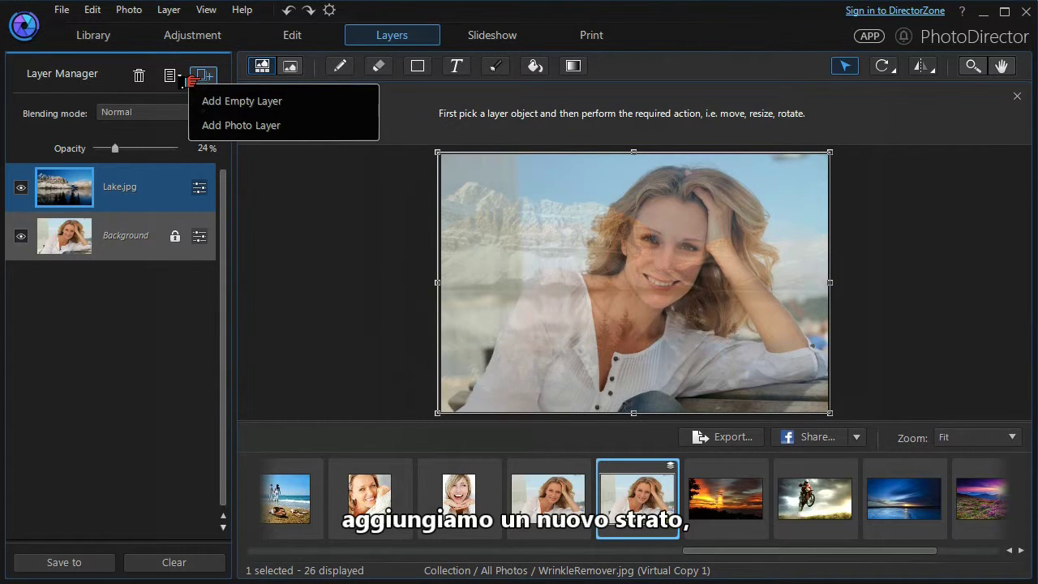
{"action": "left_click", "coordinate": [209, 107]}
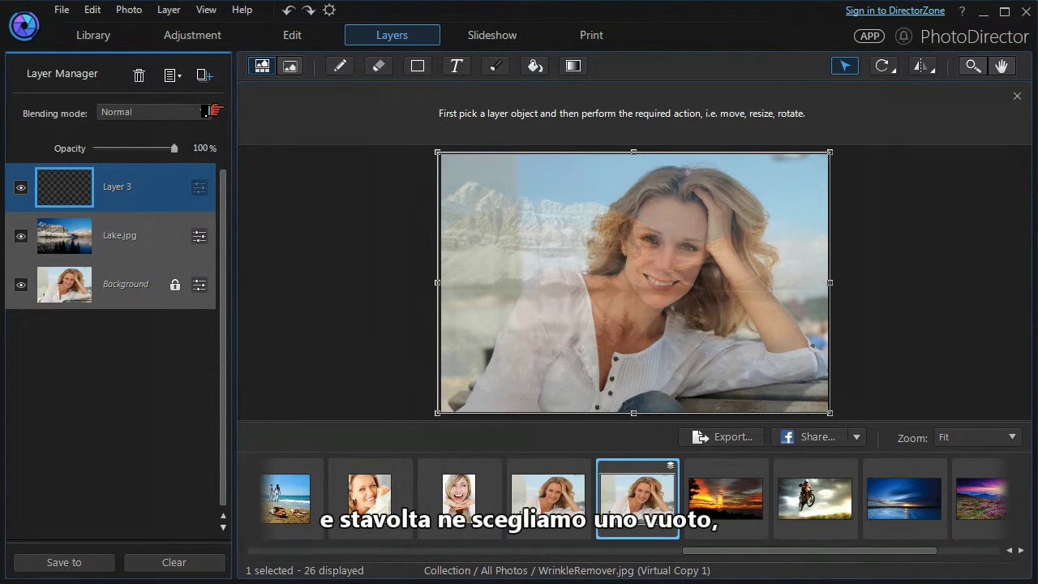
{"action": "right_click", "coordinate": [137, 193]}
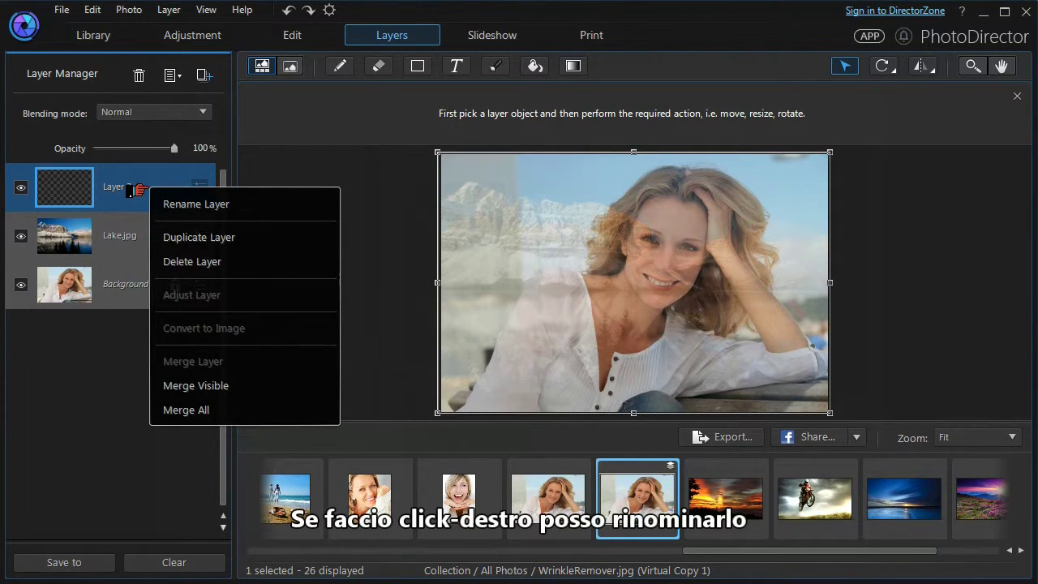
{"action": "left_click", "coordinate": [168, 206]}
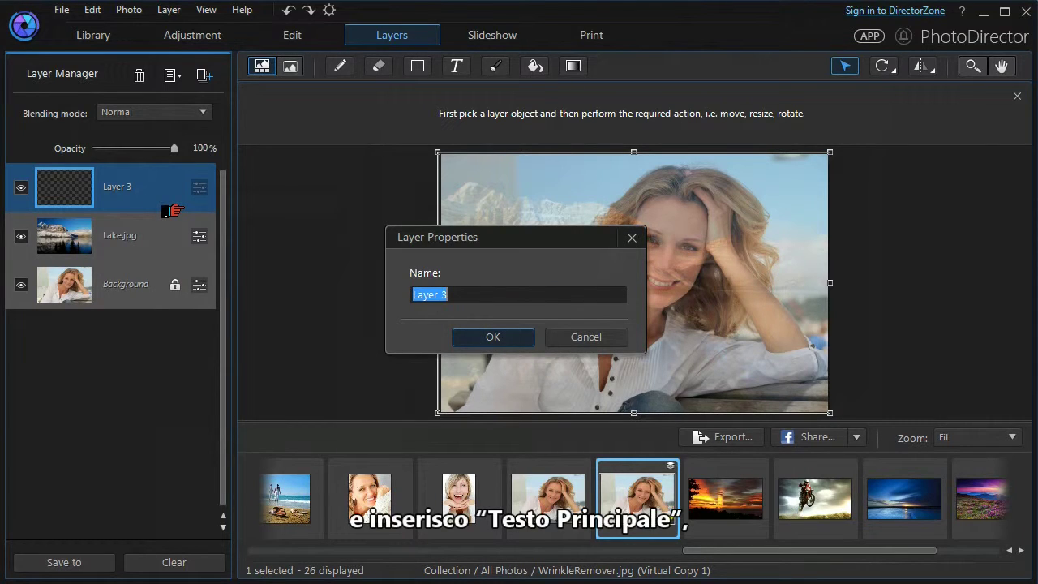
{"action": "type", "text": "Main Text"}
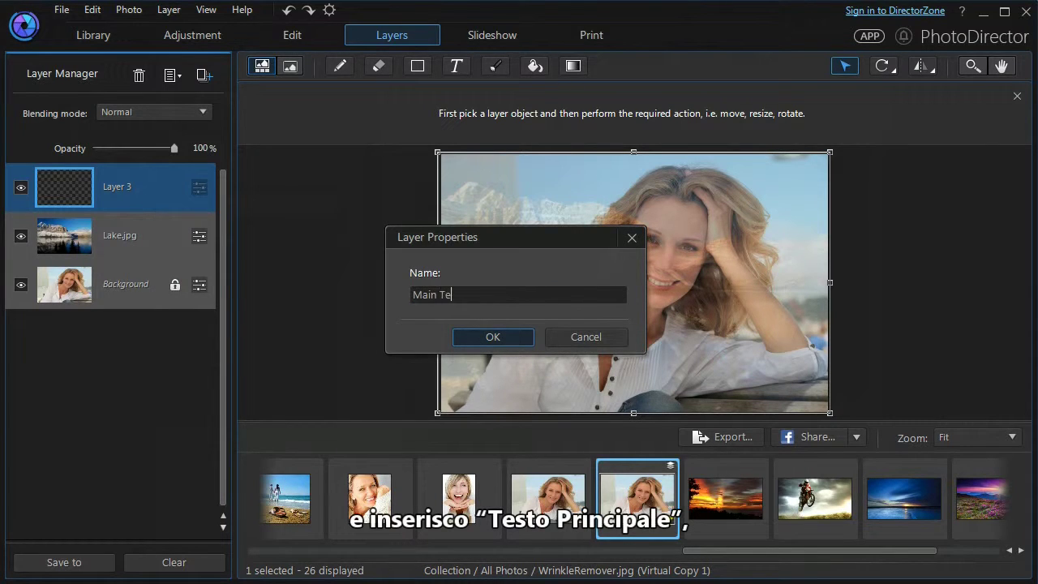
{"action": "left_click", "coordinate": [479, 338]}
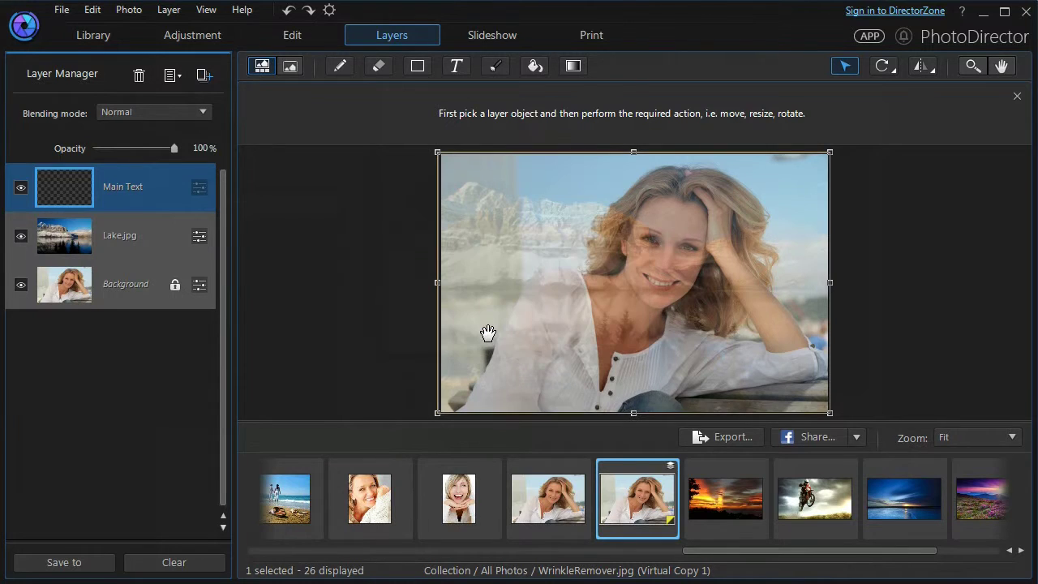
- Switch to the Text tool and keep the blue colour with Levenim MT at size 200
{"action": "left_click", "coordinate": [451, 68]}
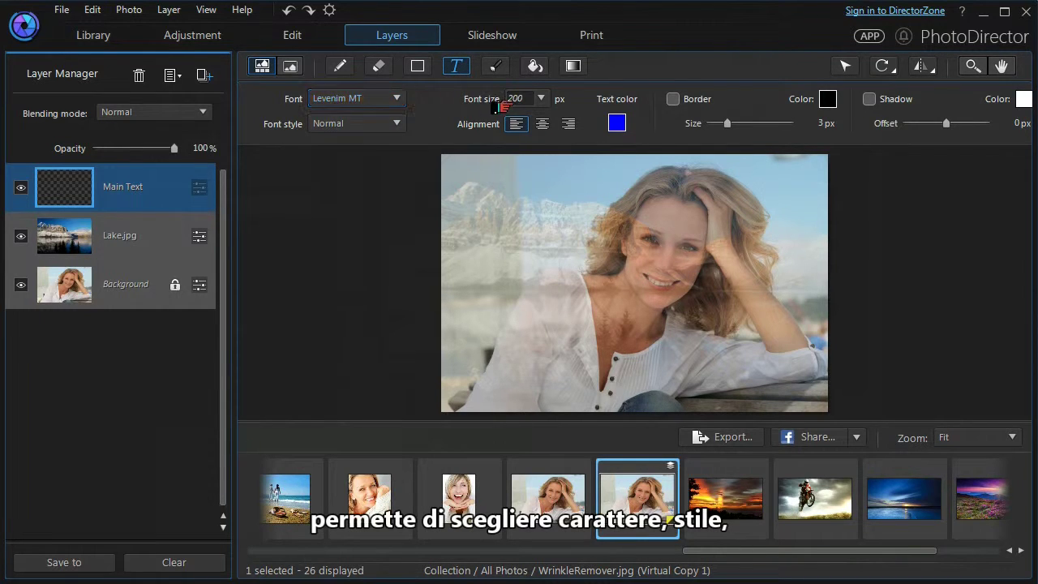
{"action": "left_click", "coordinate": [607, 128]}
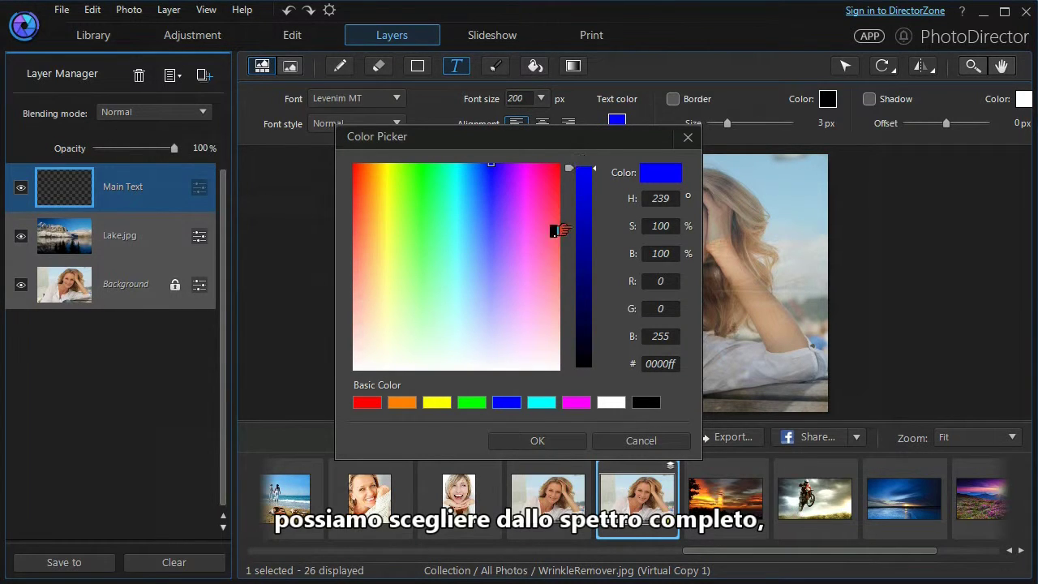
{"action": "left_click", "coordinate": [607, 442]}
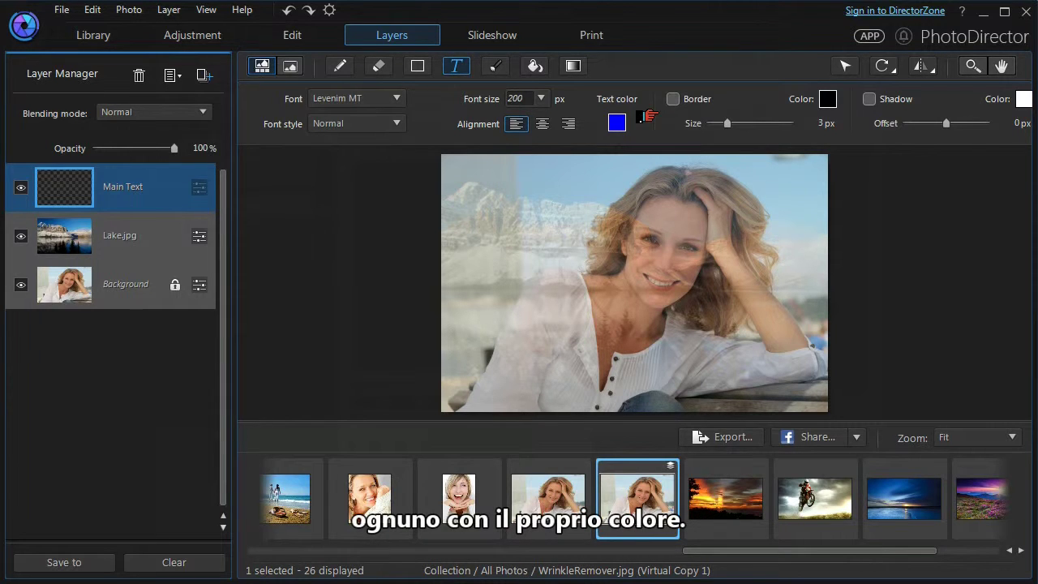
{"action": "left_click", "coordinate": [473, 189]}
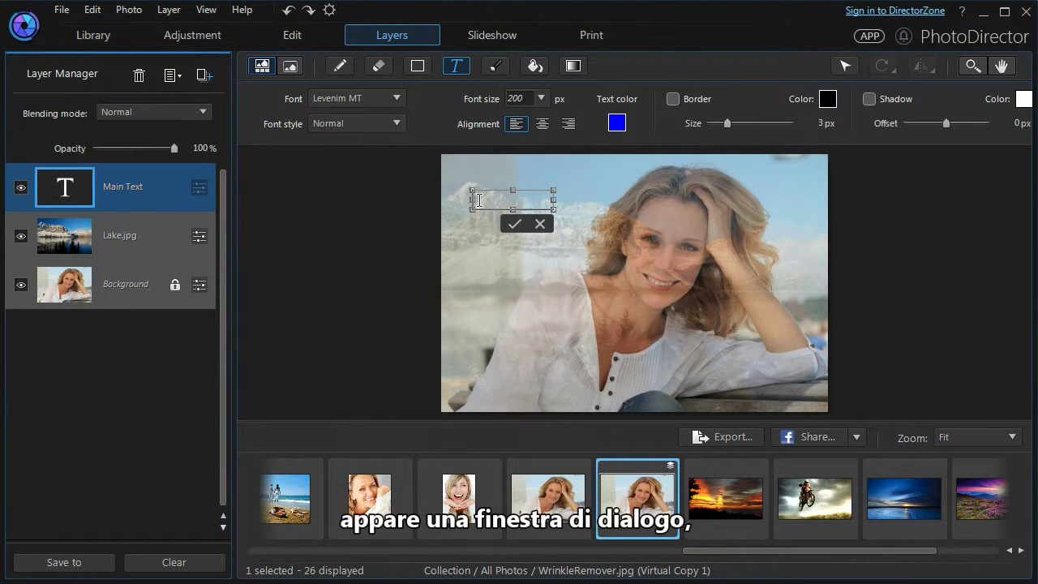
- Type 'Vacations of a lifetime' on three lines, center 'of', and place it upper left
{"action": "type", "text": "Vacations of a lifetime"}
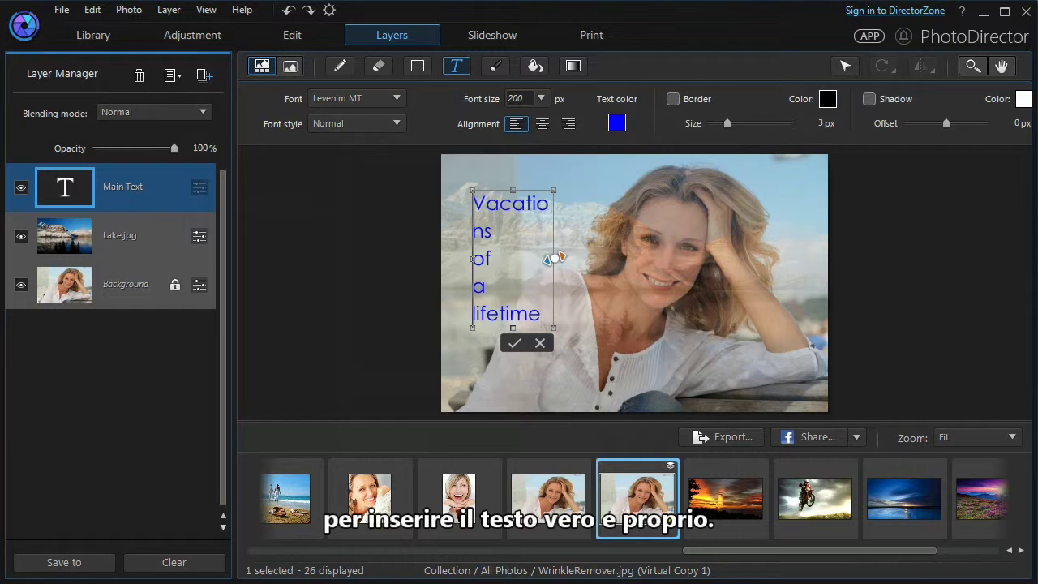
{"action": "left_click_drag", "start_coordinate": [553, 258], "coordinate": [592, 259]}
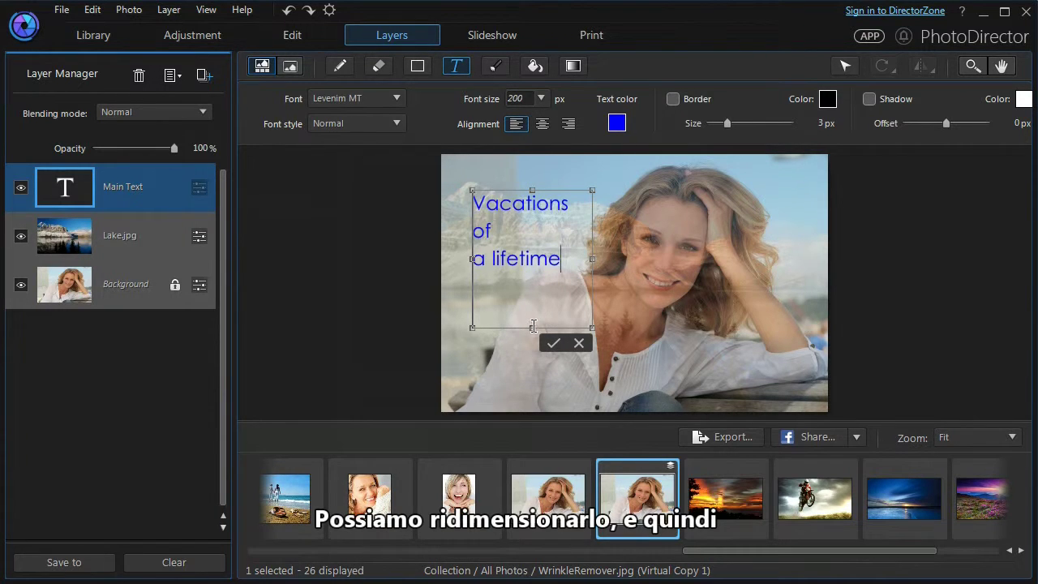
{"action": "left_click_drag", "start_coordinate": [531, 329], "coordinate": [531, 284]}
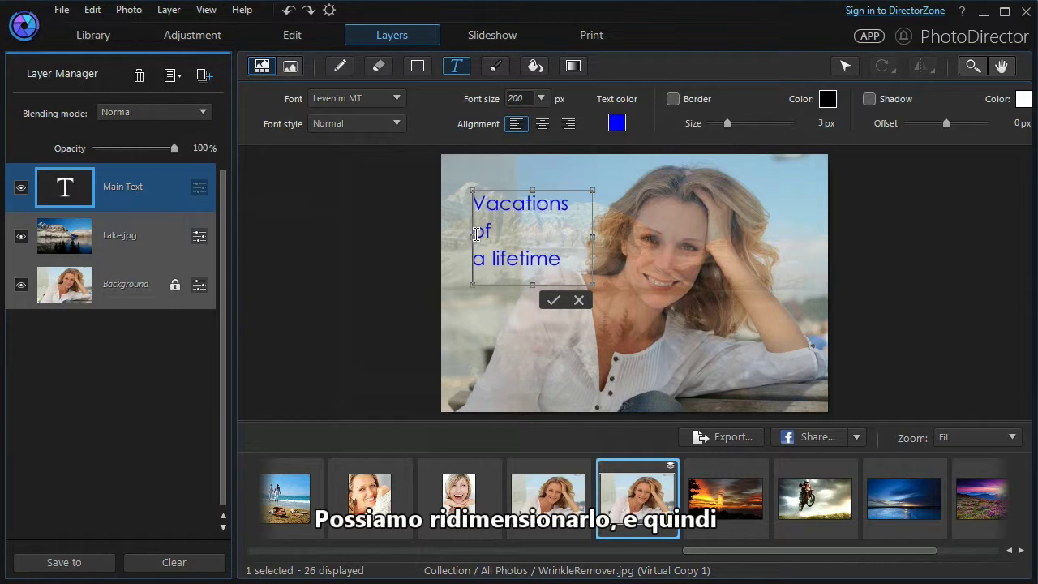
{"action": "left_click", "coordinate": [476, 235]}
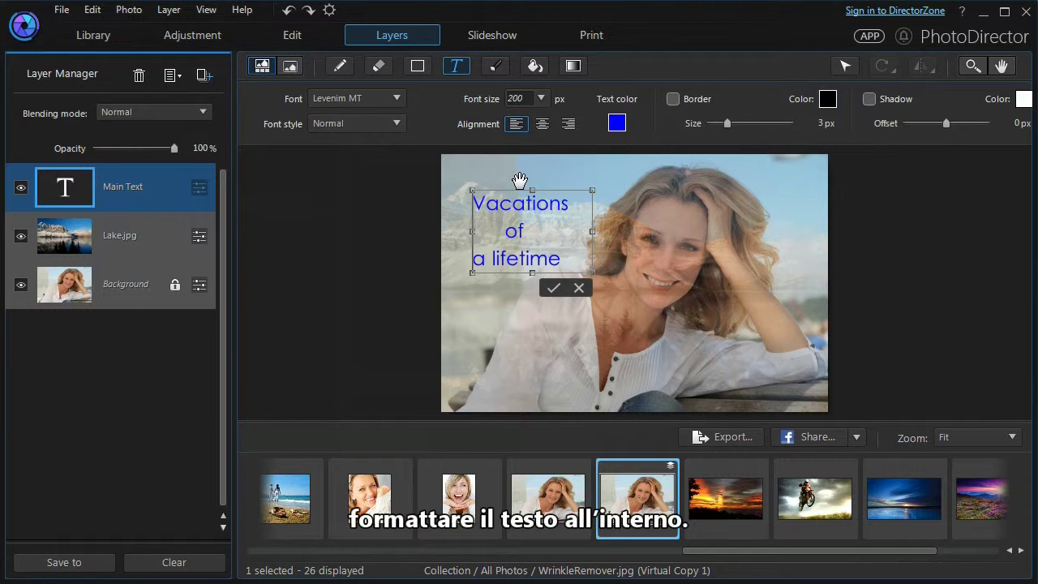
{"action": "left_click_drag", "start_coordinate": [517, 180], "coordinate": [508, 163]}
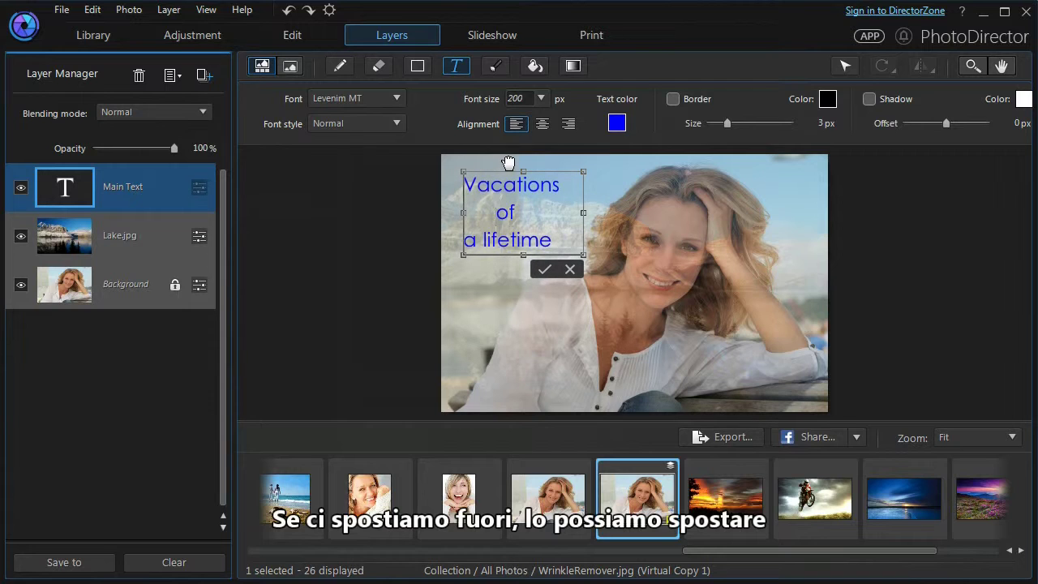
{"action": "left_click", "coordinate": [541, 270]}
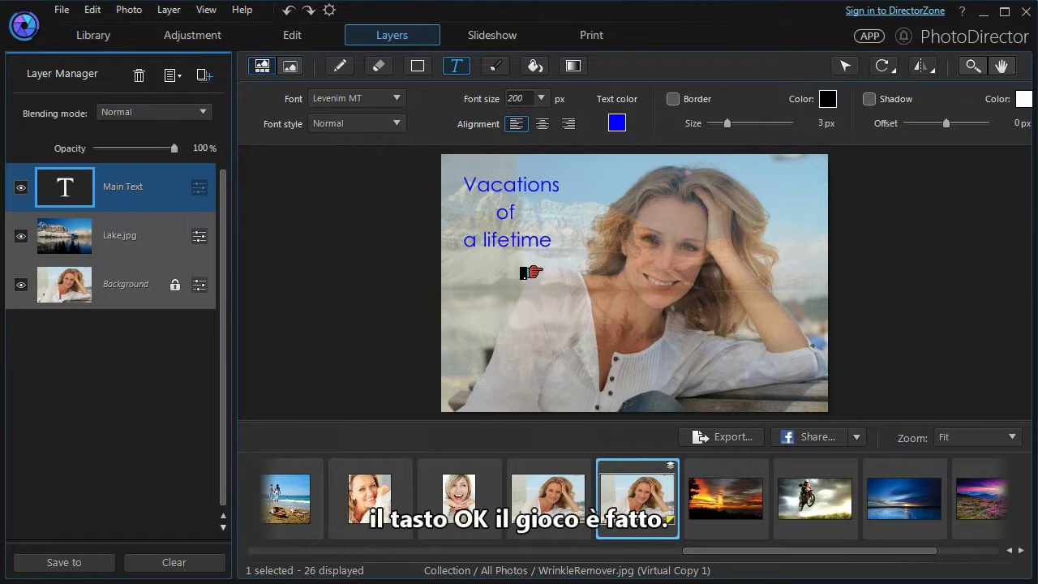
{"action": "left_click", "coordinate": [20, 187]}
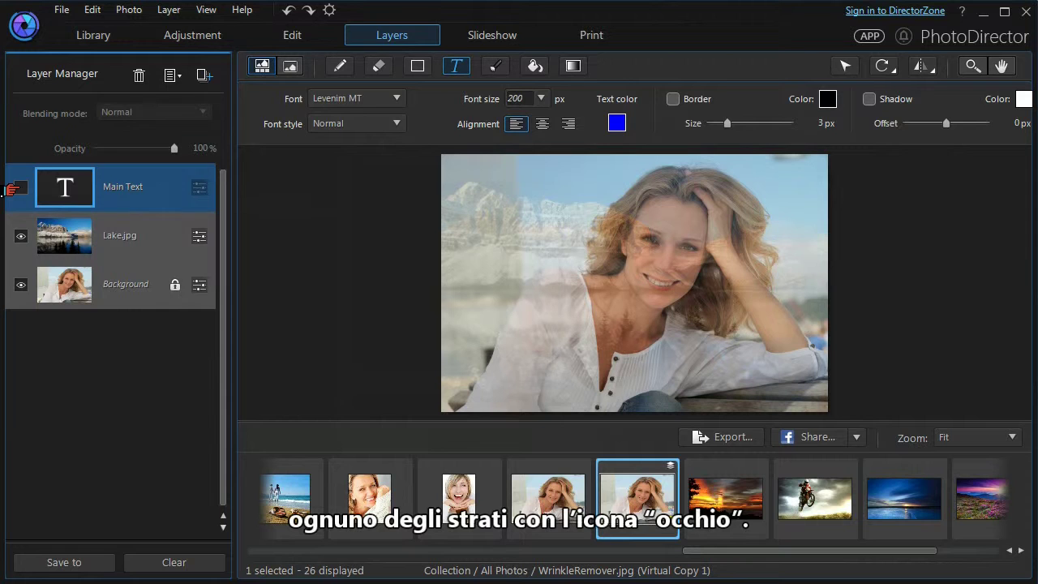
{"action": "left_click", "coordinate": [14, 236]}
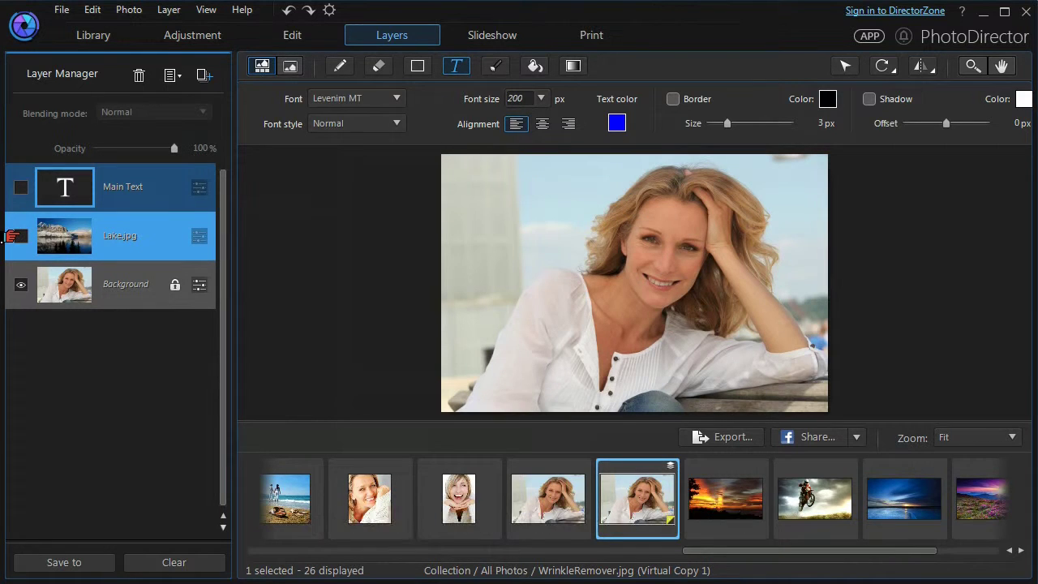
{"action": "left_click", "coordinate": [14, 236]}
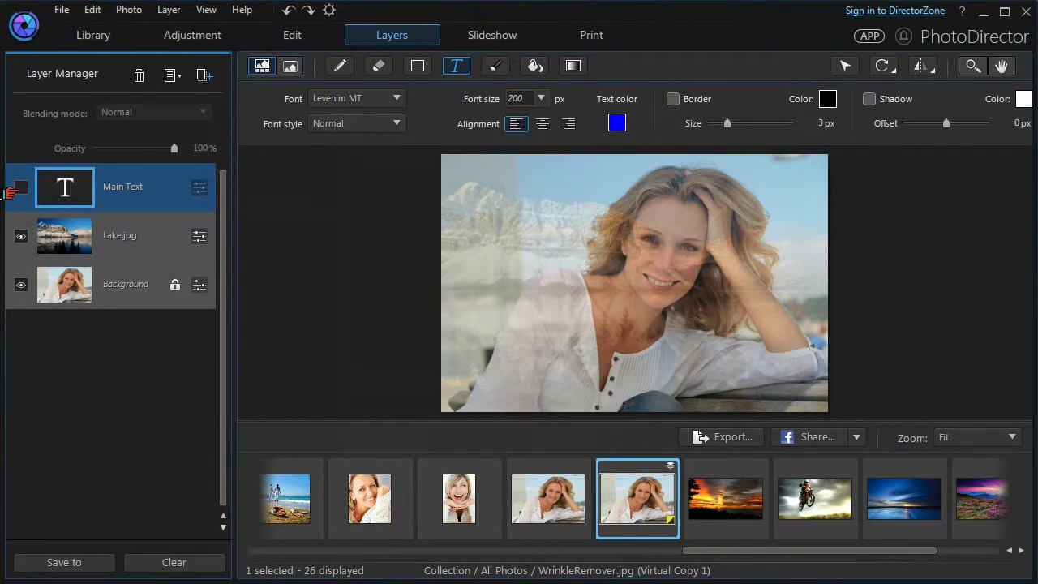
{"action": "left_click", "coordinate": [13, 190]}
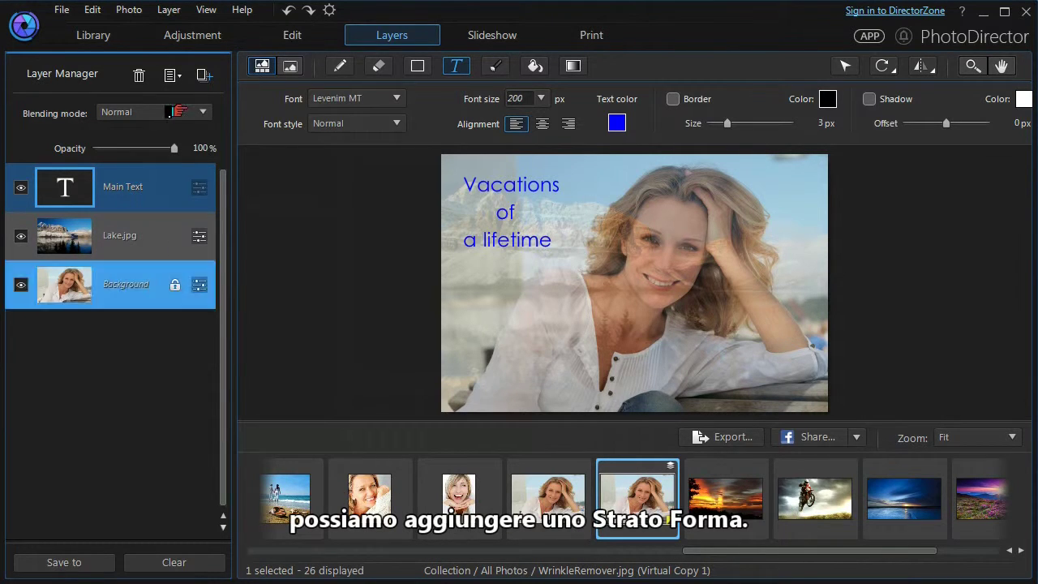
- Add an empty layer named 'Shape 1' and set the Shape tool to round corners
{"action": "left_click", "coordinate": [193, 78]}
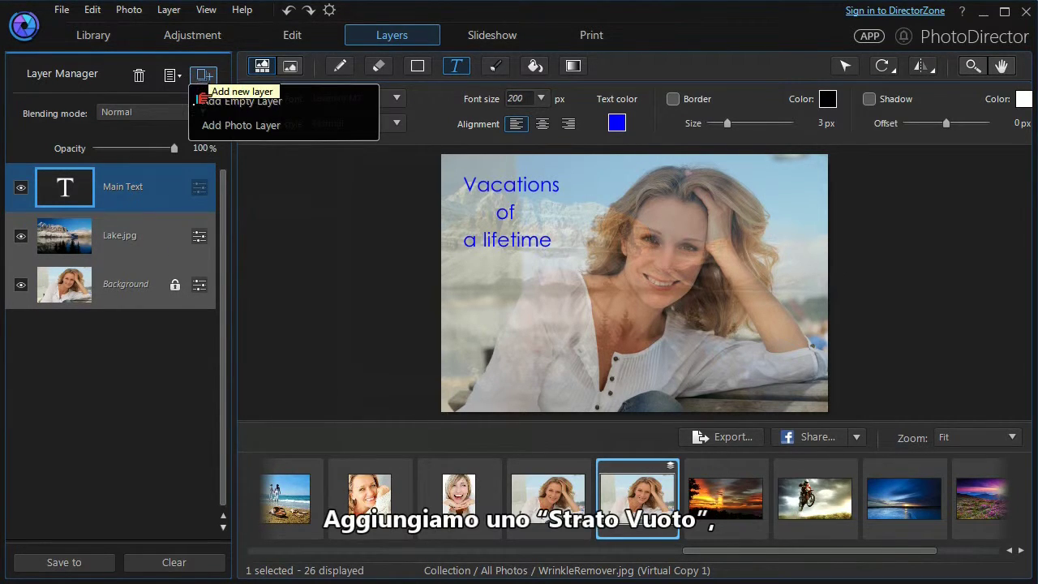
{"action": "left_click", "coordinate": [199, 101]}
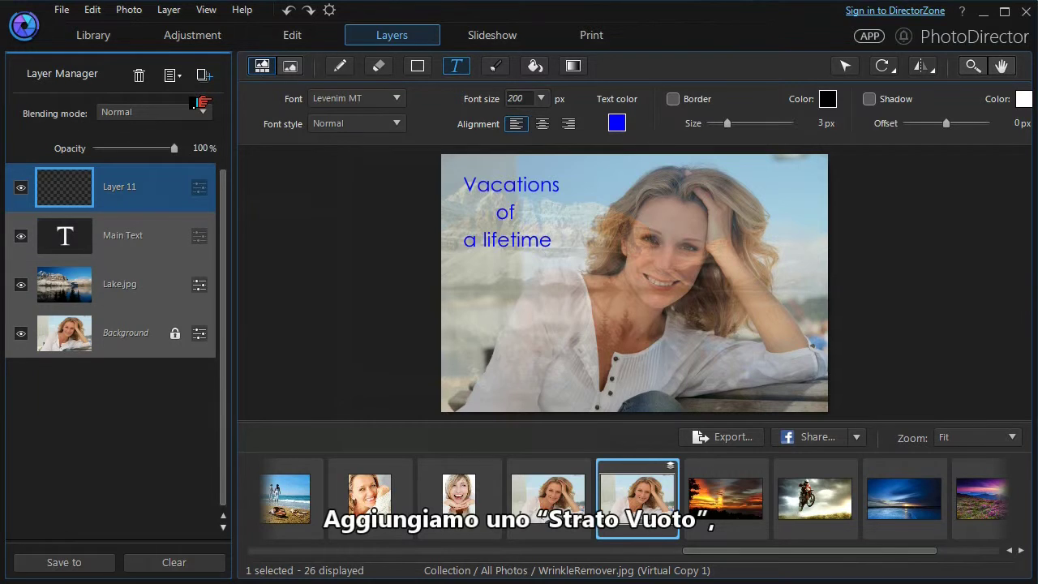
{"action": "left_click", "coordinate": [409, 68]}
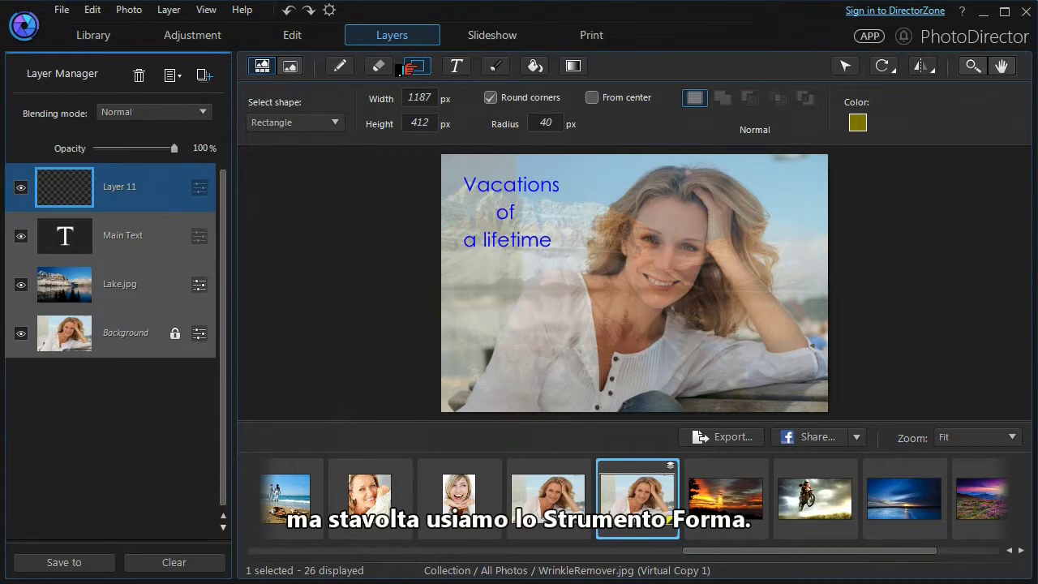
{"action": "right_click", "coordinate": [126, 189]}
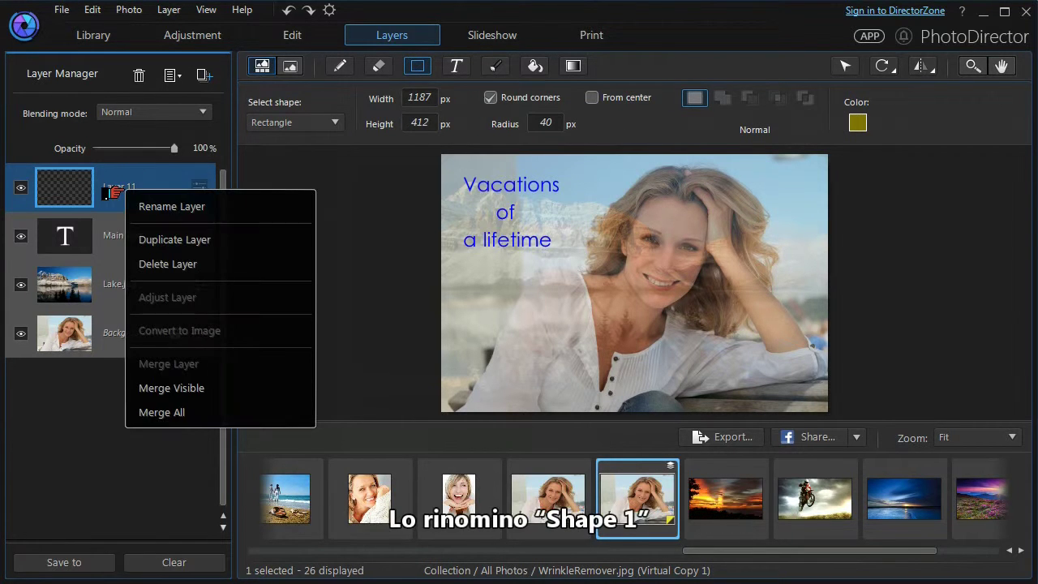
{"action": "left_click", "coordinate": [150, 208]}
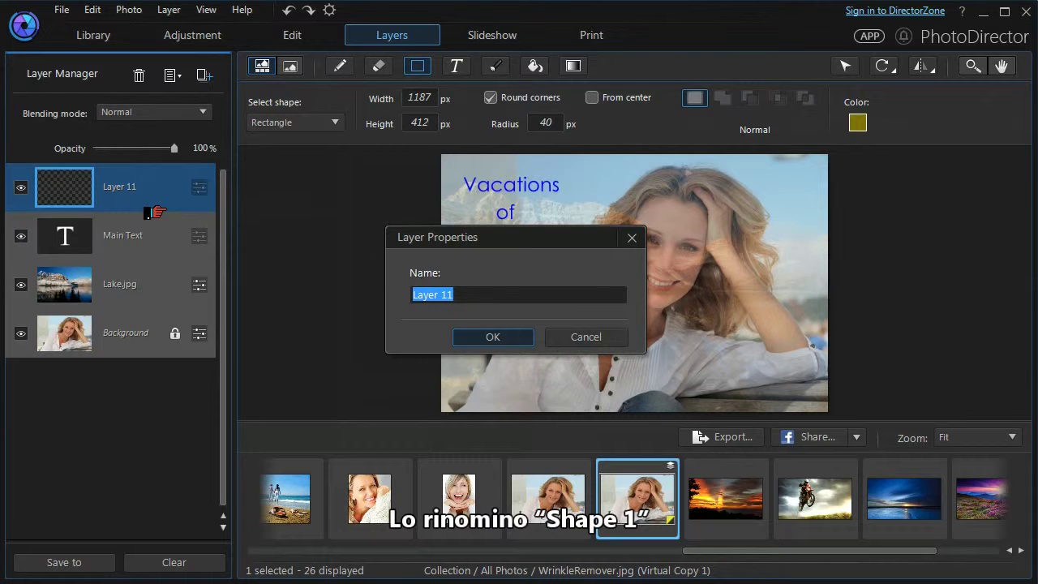
{"action": "type", "text": "Shape 1"}
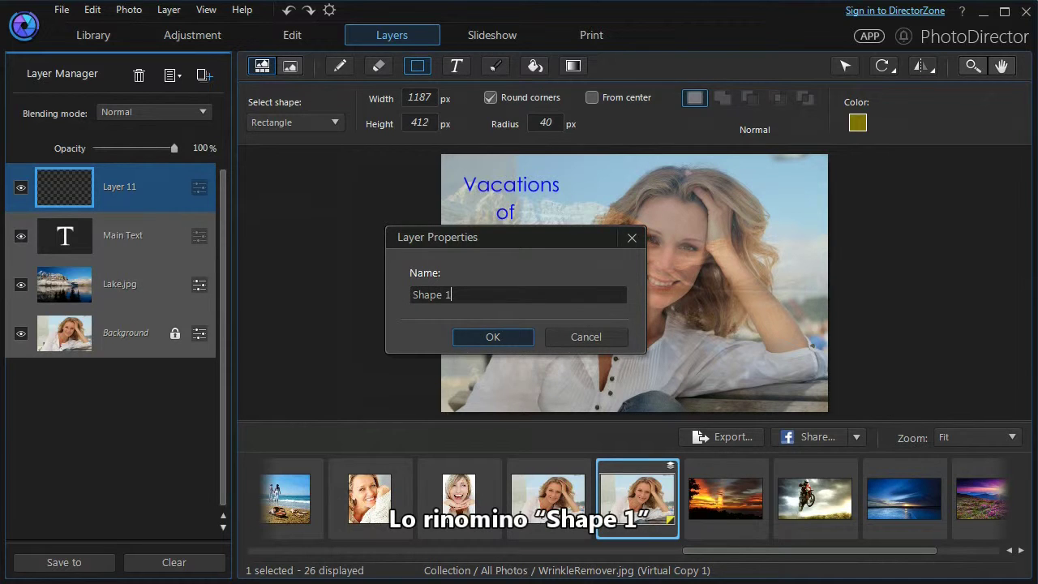
{"action": "left_click", "coordinate": [478, 336]}
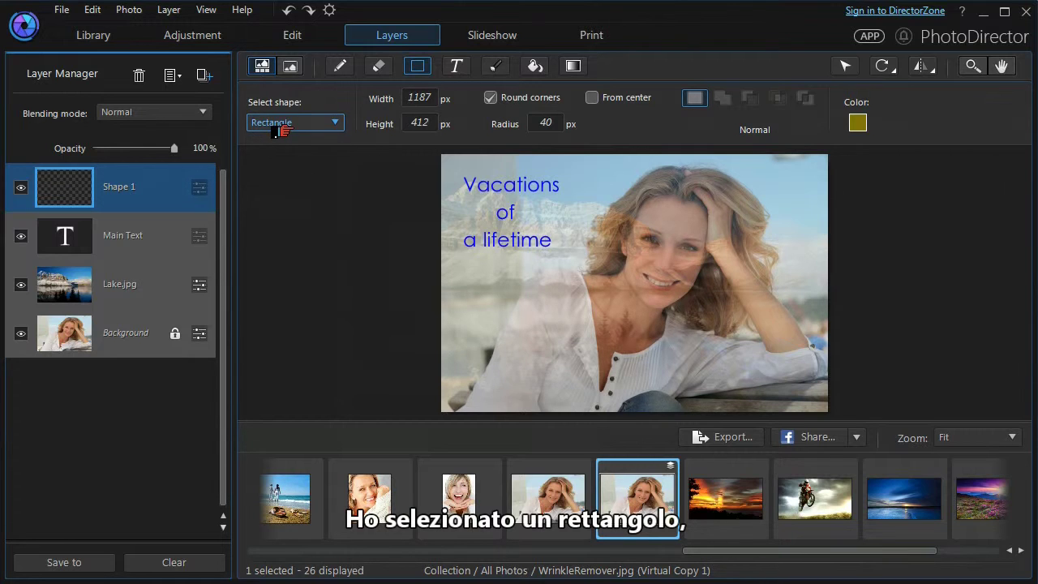
{"action": "left_click", "coordinate": [489, 99]}
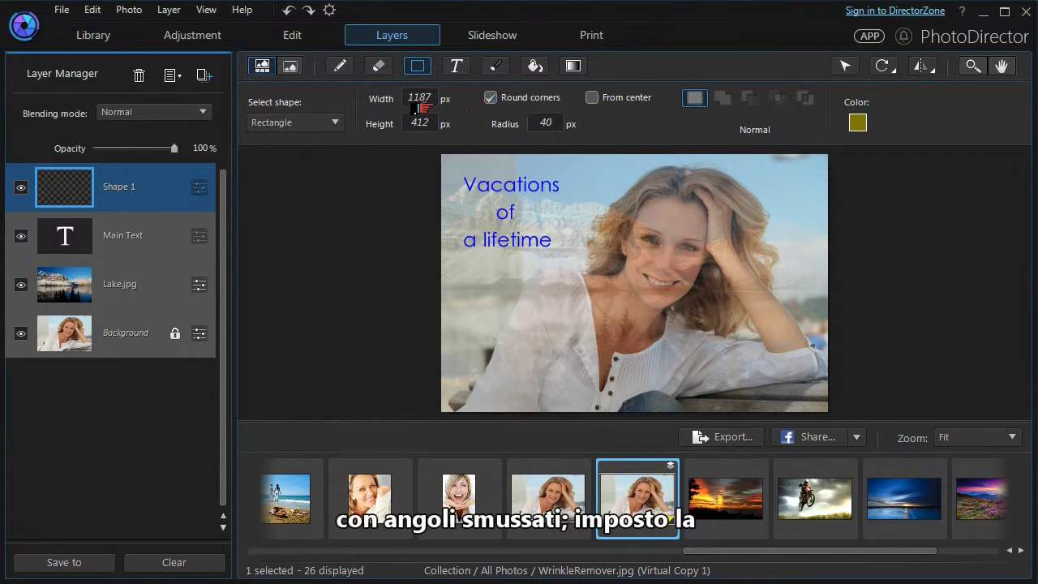
- Draw the olive rounded rectangle at lower left, nudge it lower, and make it semi-transparent
{"action": "left_click", "coordinate": [474, 326]}
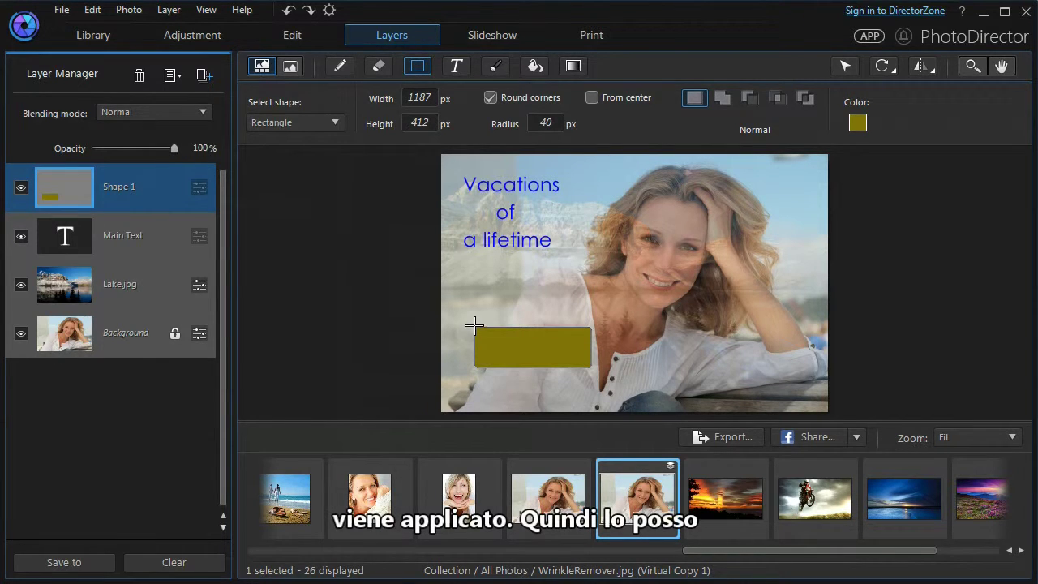
{"action": "left_click", "coordinate": [845, 66]}
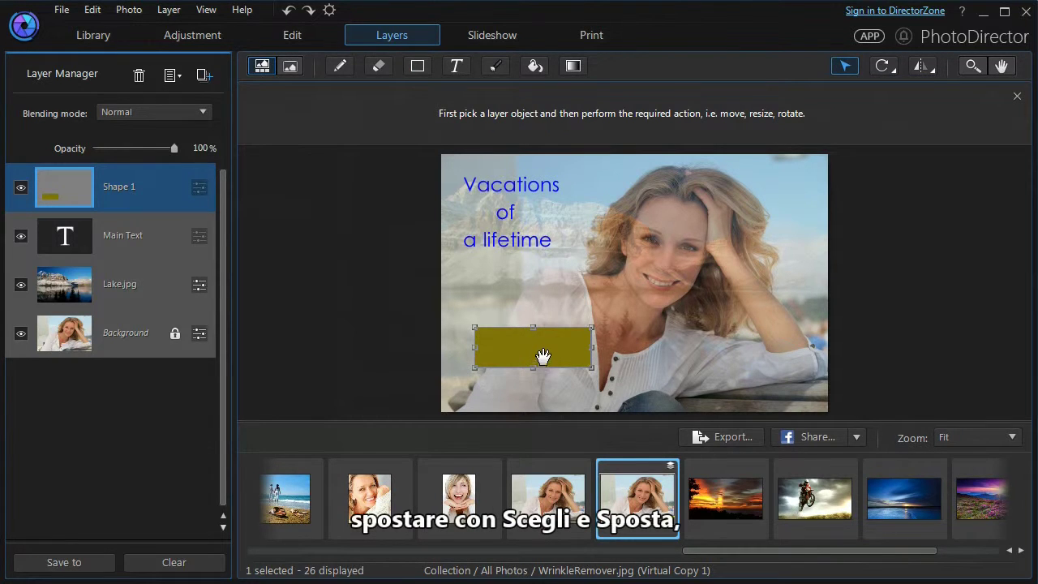
{"action": "left_click_drag", "start_coordinate": [540, 354], "coordinate": [519, 379]}
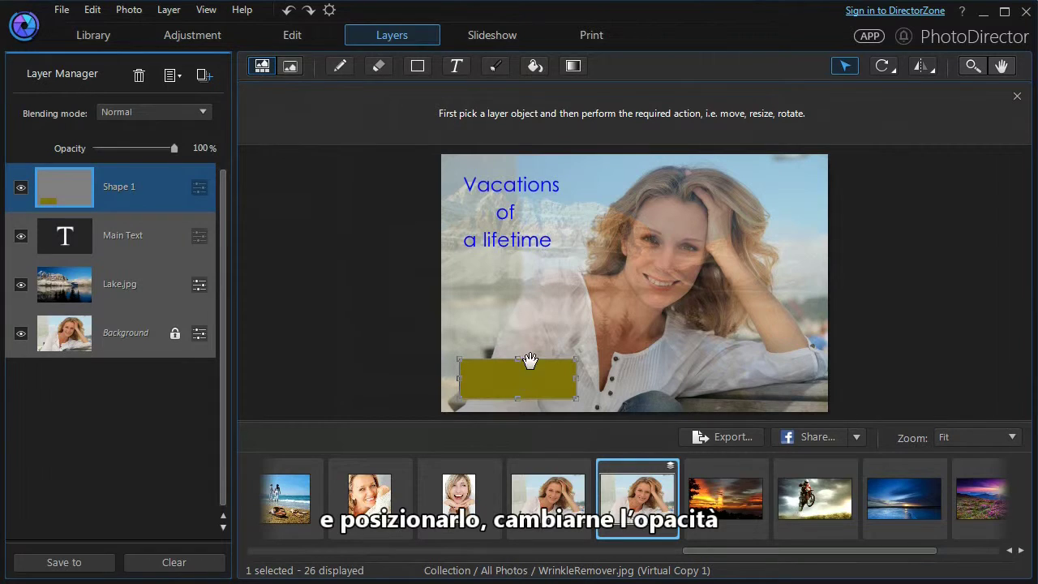
{"action": "left_click_drag", "start_coordinate": [169, 151], "coordinate": [138, 152]}
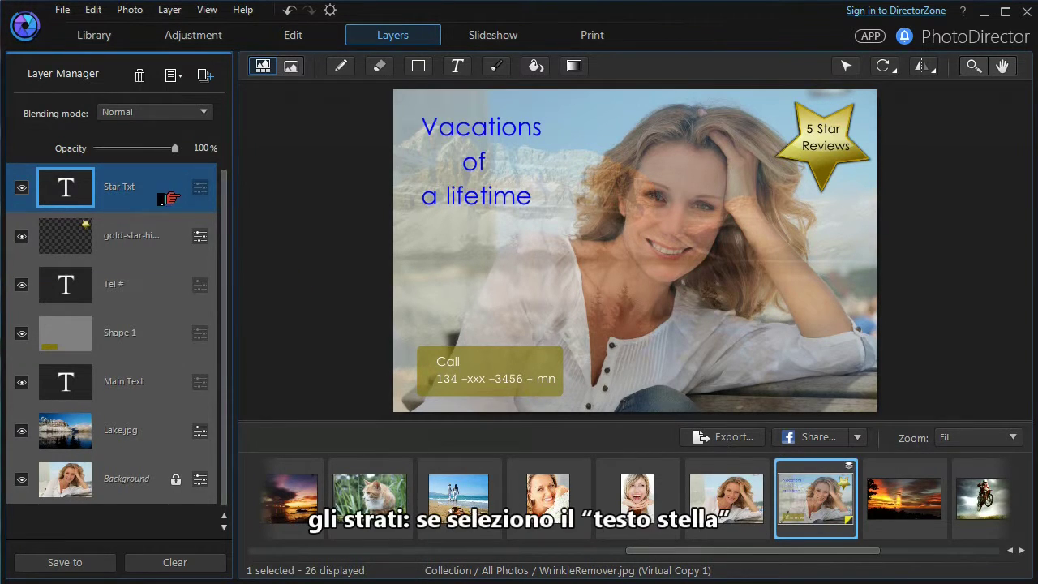
{"action": "left_click_drag", "start_coordinate": [134, 185], "coordinate": [130, 244]}
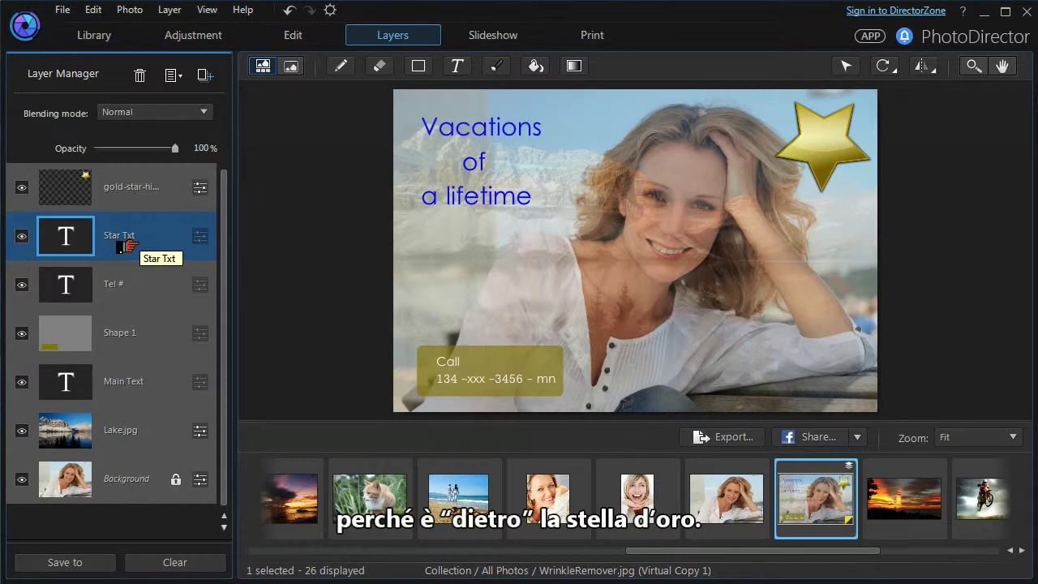
{"action": "left_click_drag", "start_coordinate": [129, 245], "coordinate": [128, 187]}
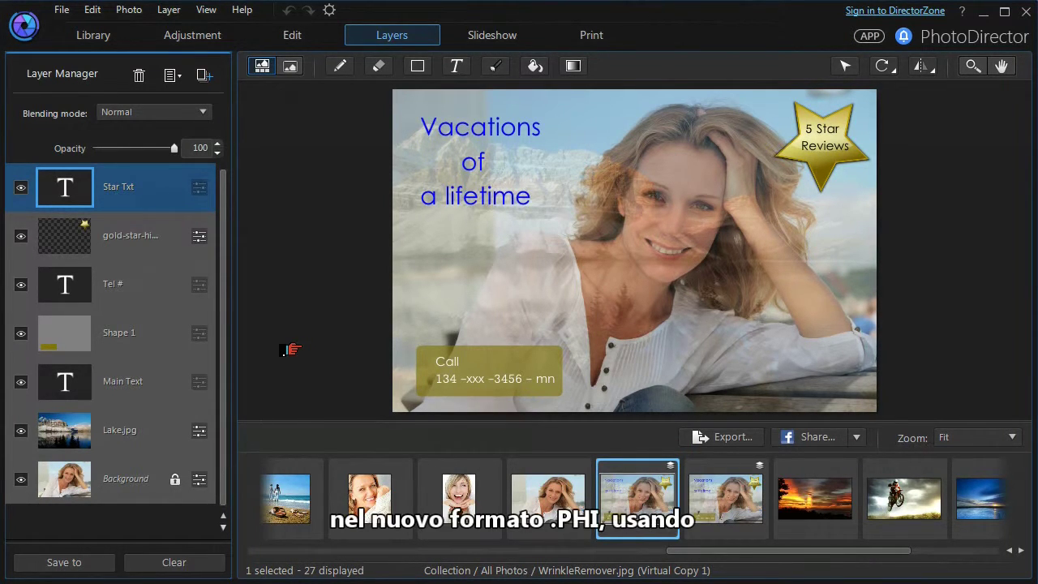
{"action": "left_click", "coordinate": [57, 568]}
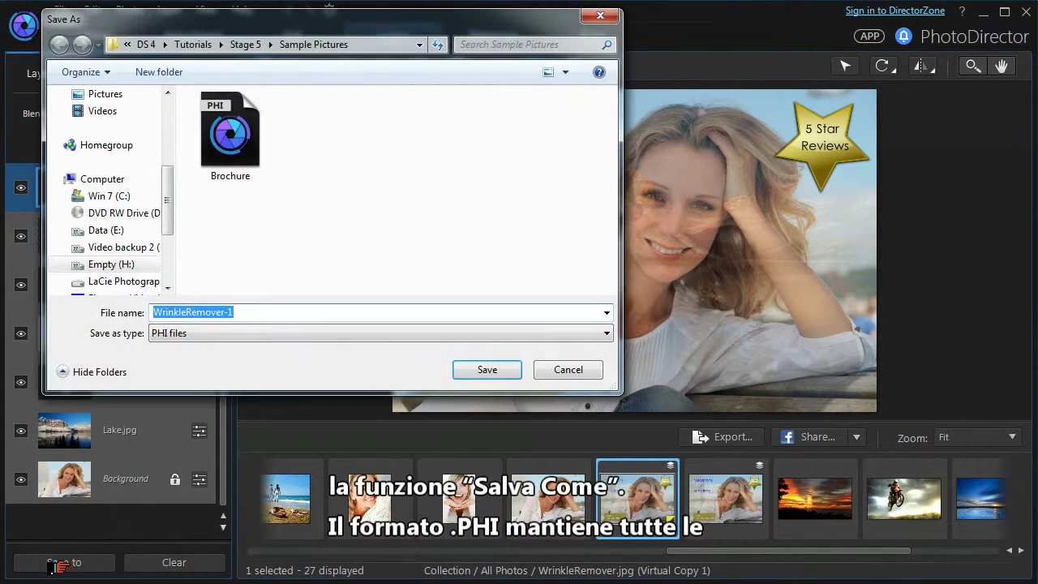
{"action": "left_click", "coordinate": [598, 336]}
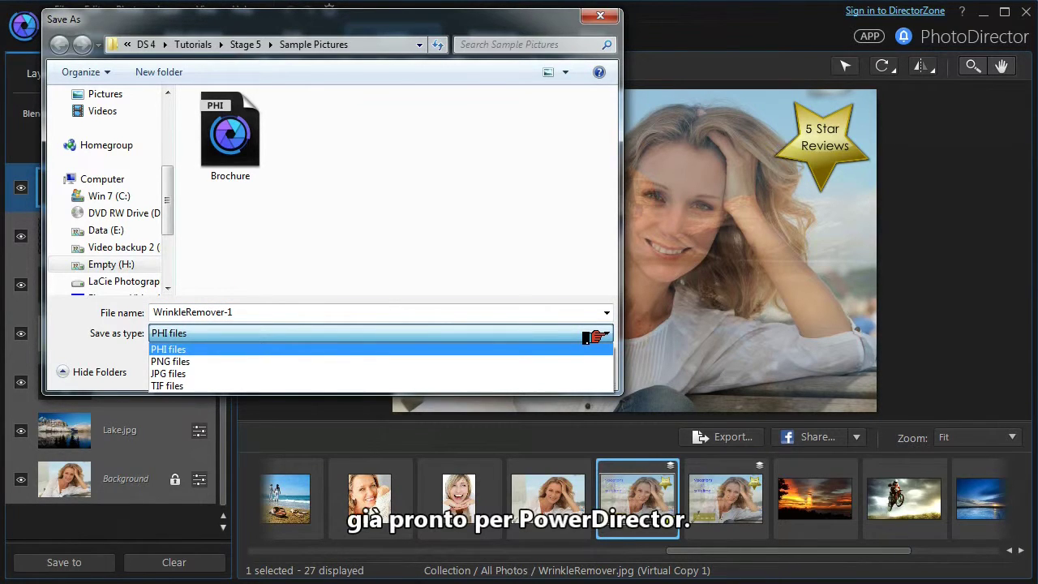
{"action": "left_click", "coordinate": [571, 353]}
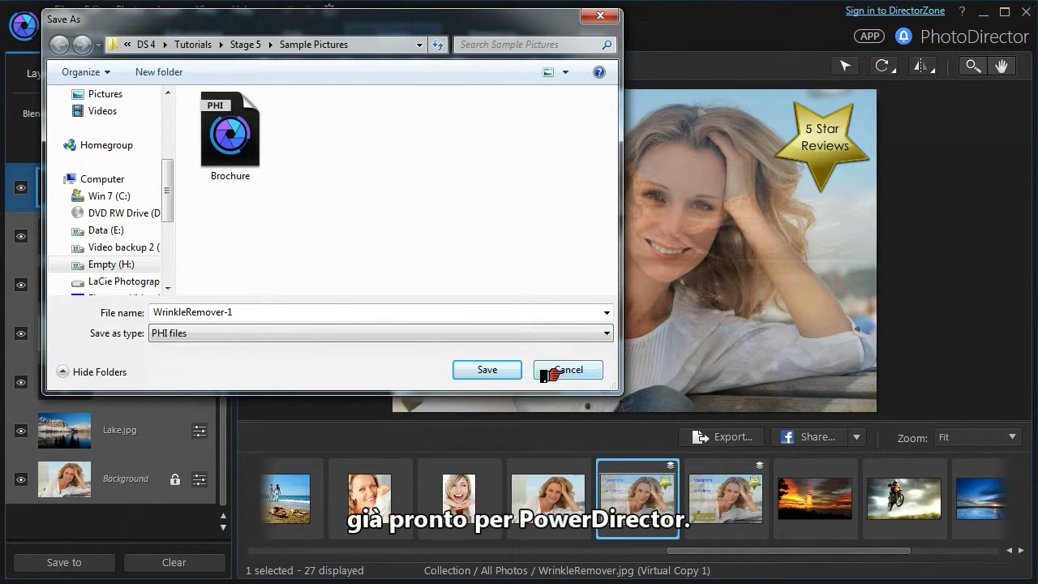
{"action": "left_click", "coordinate": [551, 375]}
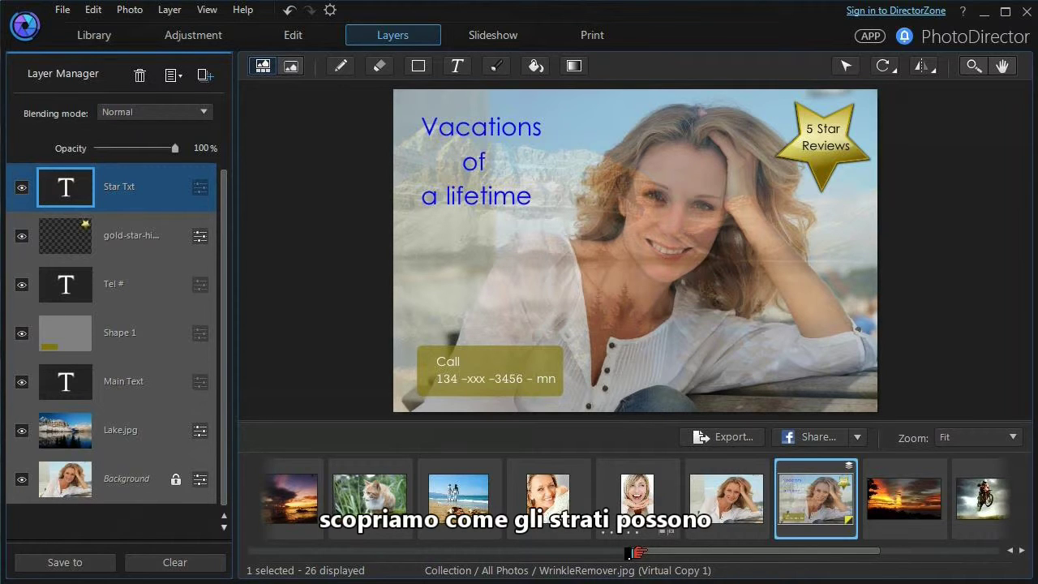
- Open ToothBrush.jpg, duplicate its Background layer, and set the copy's saturation to -100
{"action": "left_click", "coordinate": [632, 498]}
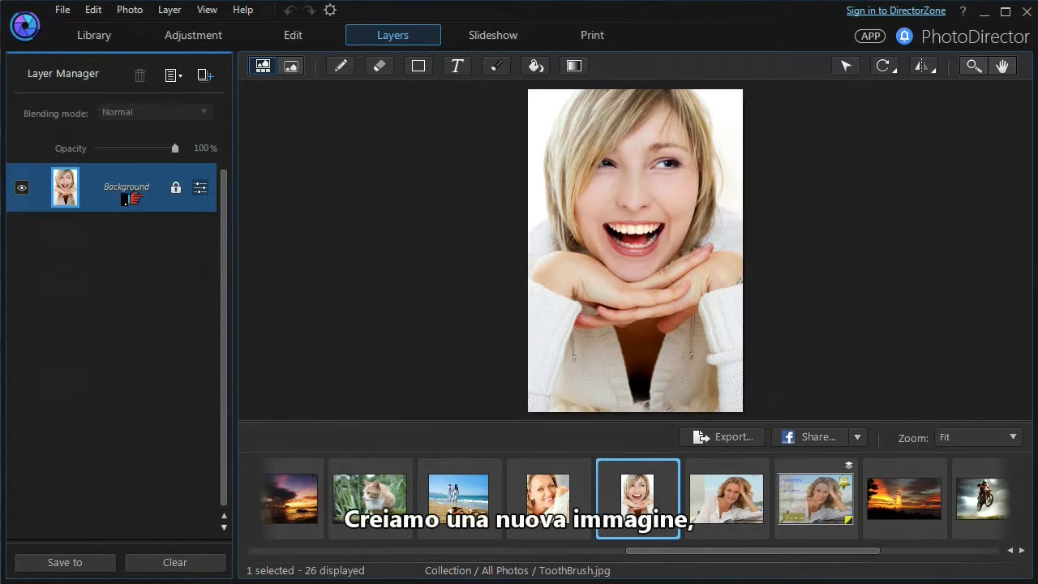
{"action": "right_click", "coordinate": [120, 193]}
{"action": "left_click", "coordinate": [155, 238]}
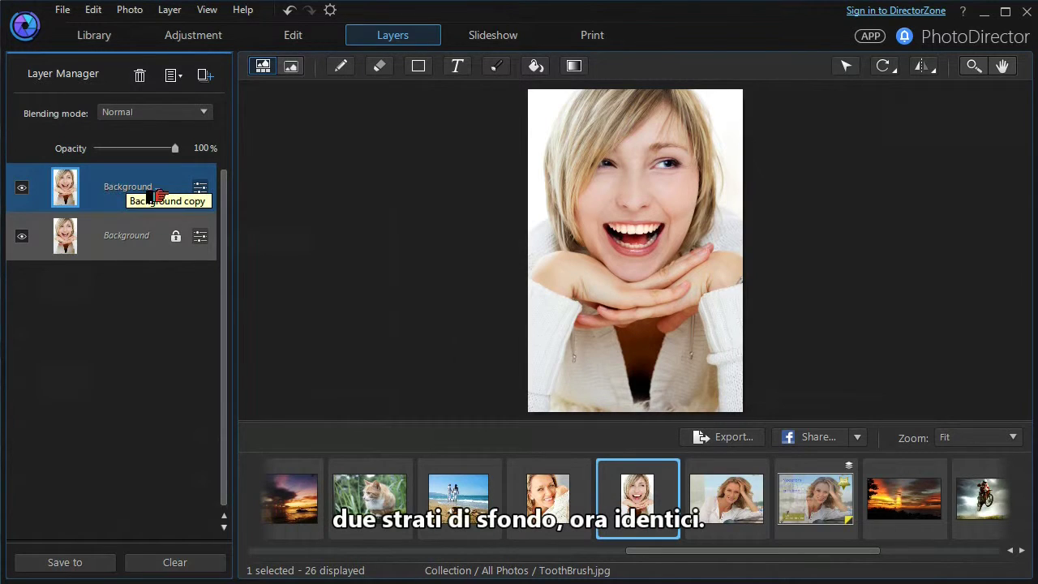
{"action": "left_click", "coordinate": [191, 189]}
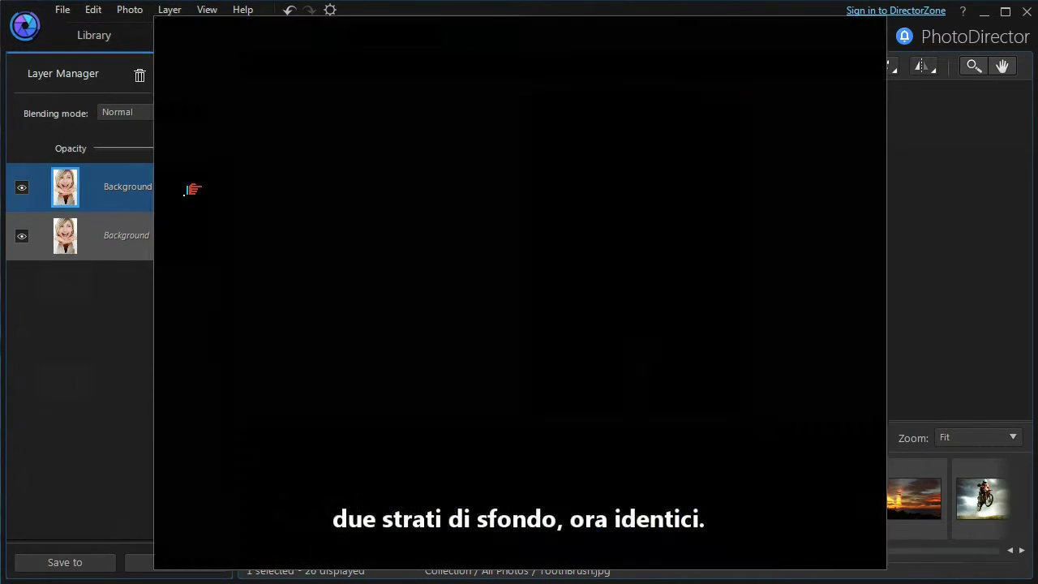
{"action": "left_click_drag", "start_coordinate": [275, 267], "coordinate": [234, 276]}
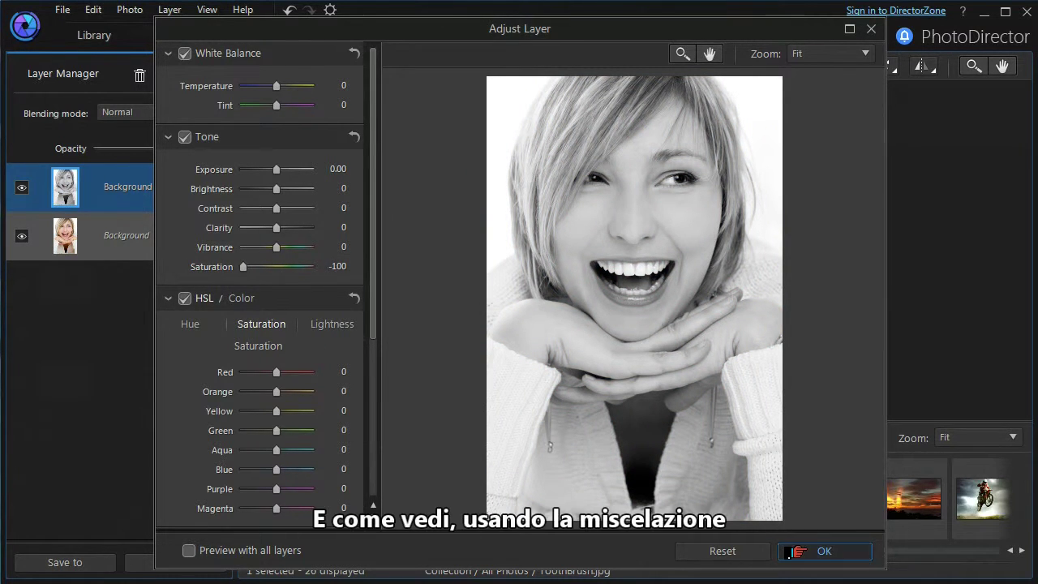
{"action": "left_click", "coordinate": [824, 550]}
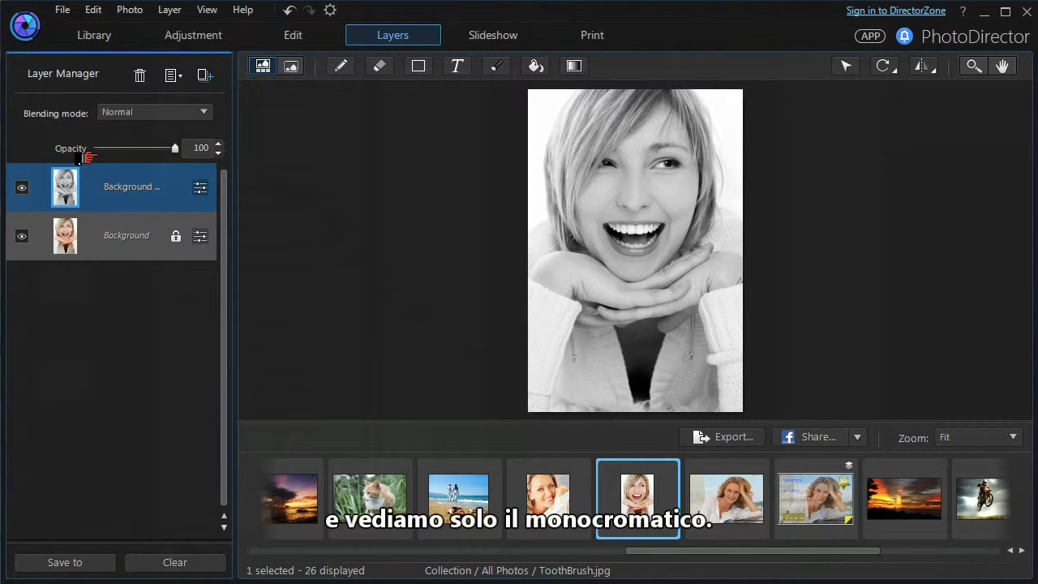
- Blend the monochrome copy in Overlay mode at about 67% opacity
{"action": "left_click", "coordinate": [198, 114]}
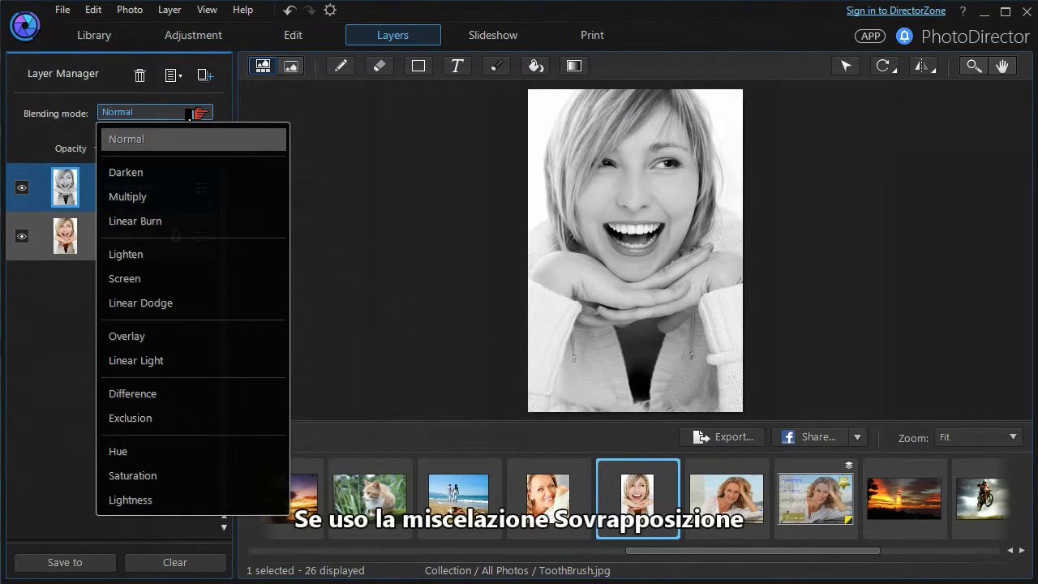
{"action": "left_click", "coordinate": [116, 343]}
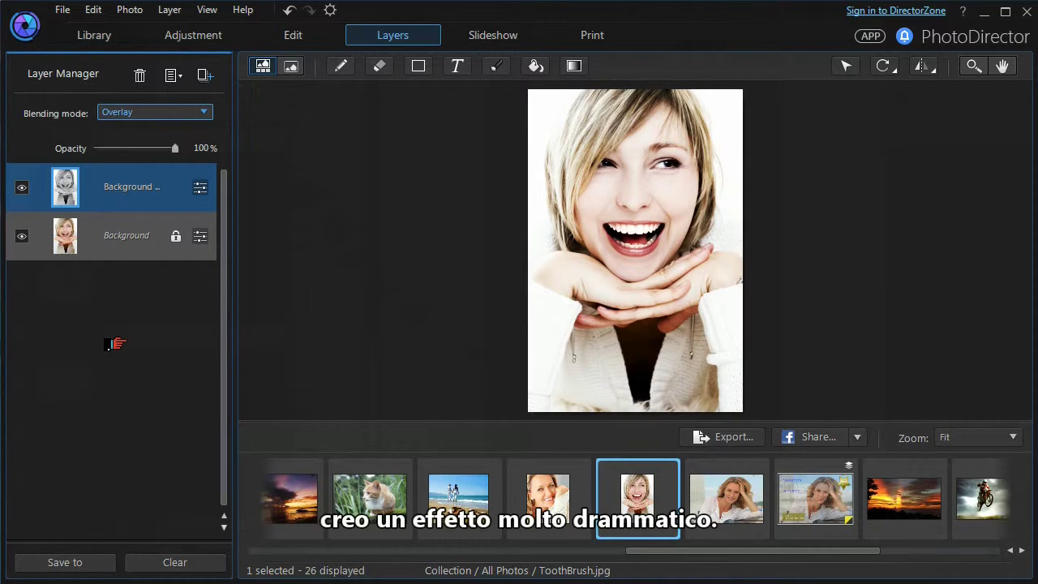
{"action": "left_click", "coordinate": [166, 152]}
{"action": "left_click_drag", "start_coordinate": [166, 152], "coordinate": [134, 158]}
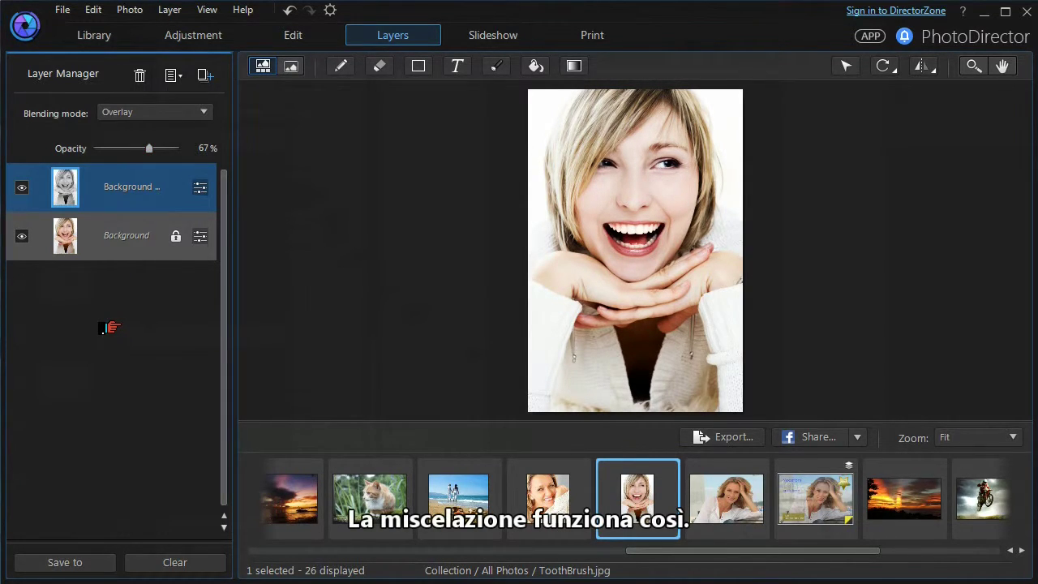
{"action": "left_click", "coordinate": [191, 116]}
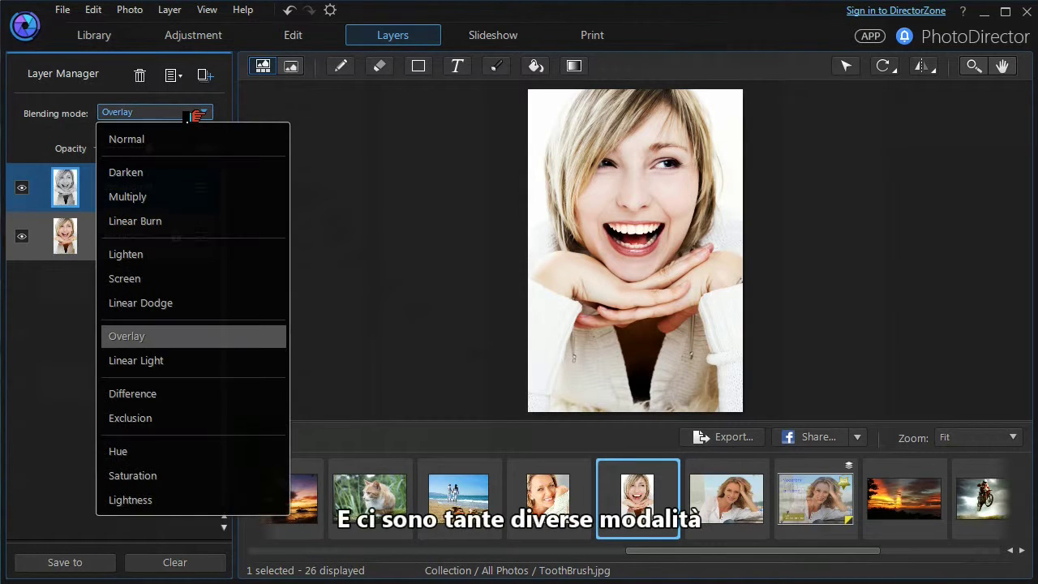